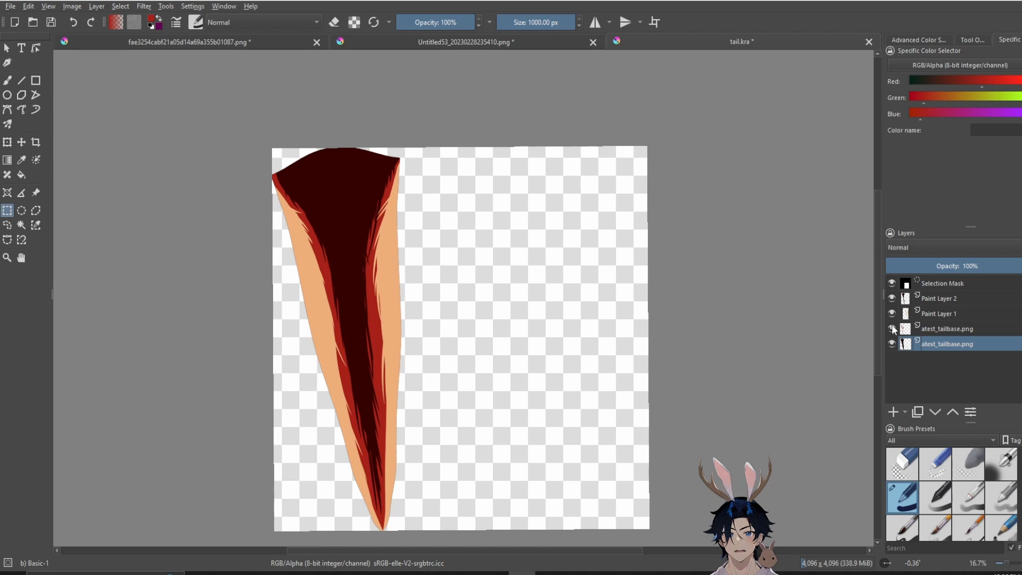
Hide every layer above the bottom atest_tailbase.png layer and inspect the tail's shaded edges
drag(892, 325, 891, 286)
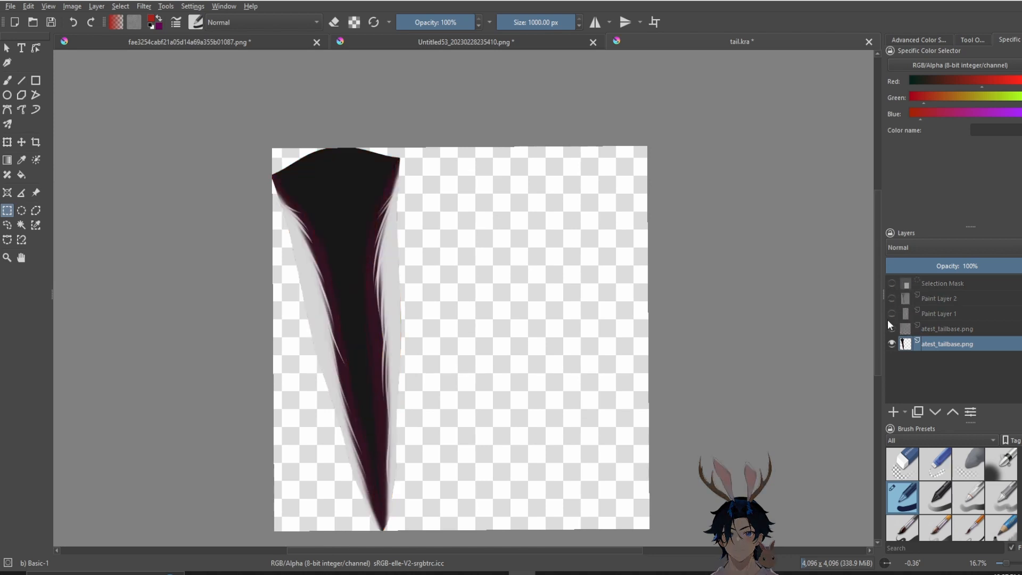
scroll(285, 183, up, 3)
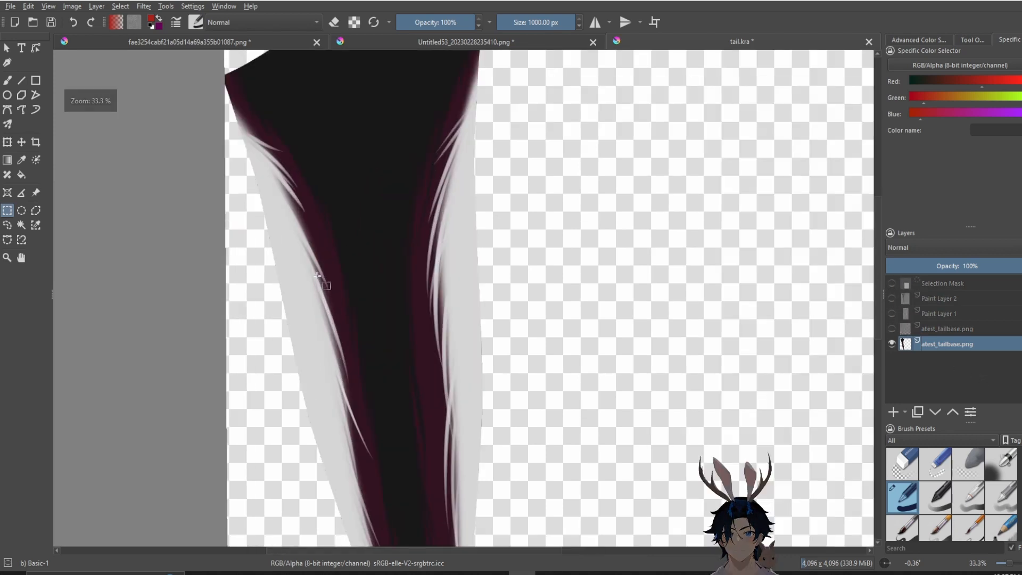
scroll(342, 212, down, 2)
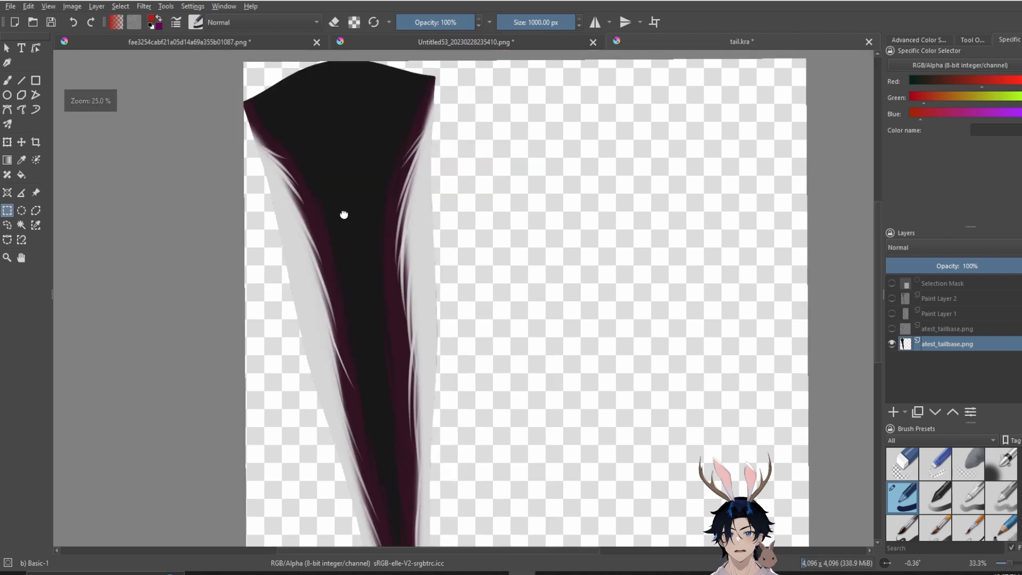
Select the tail's Highlights from the color range with a fuzziness of 200, adding to the current selection
click(144, 7)
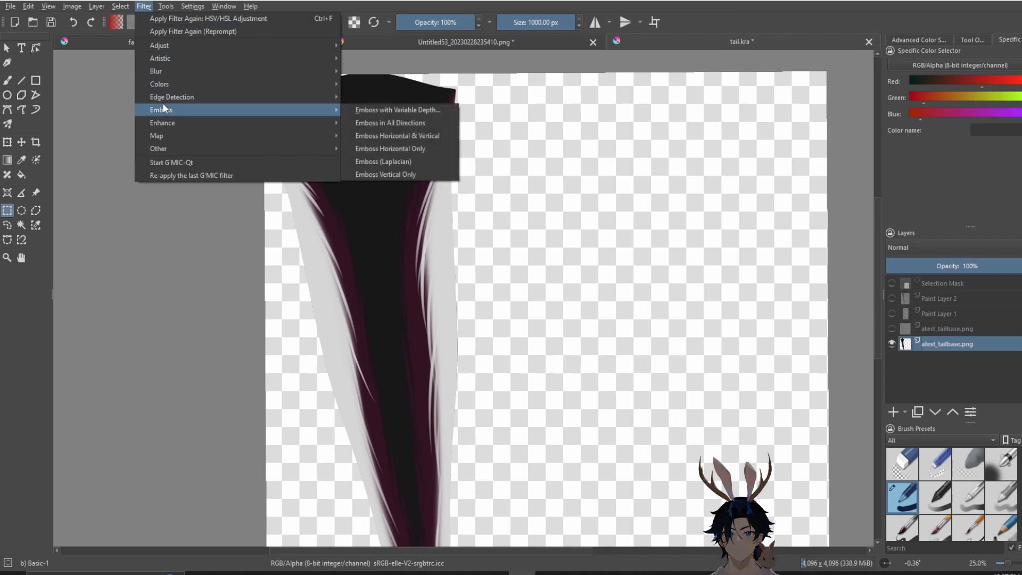
mouse_move(160, 136)
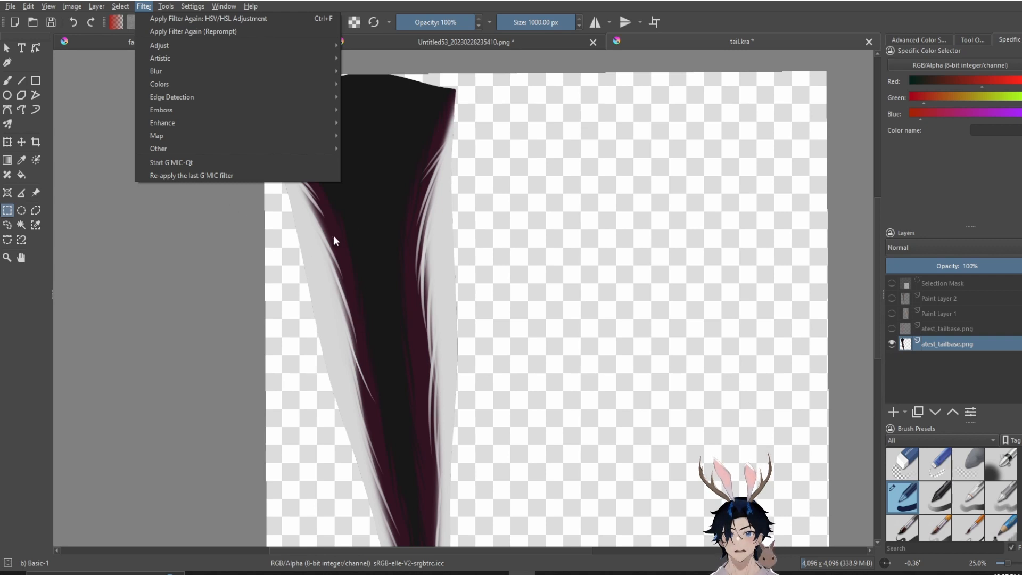
mouse_move(178, 84)
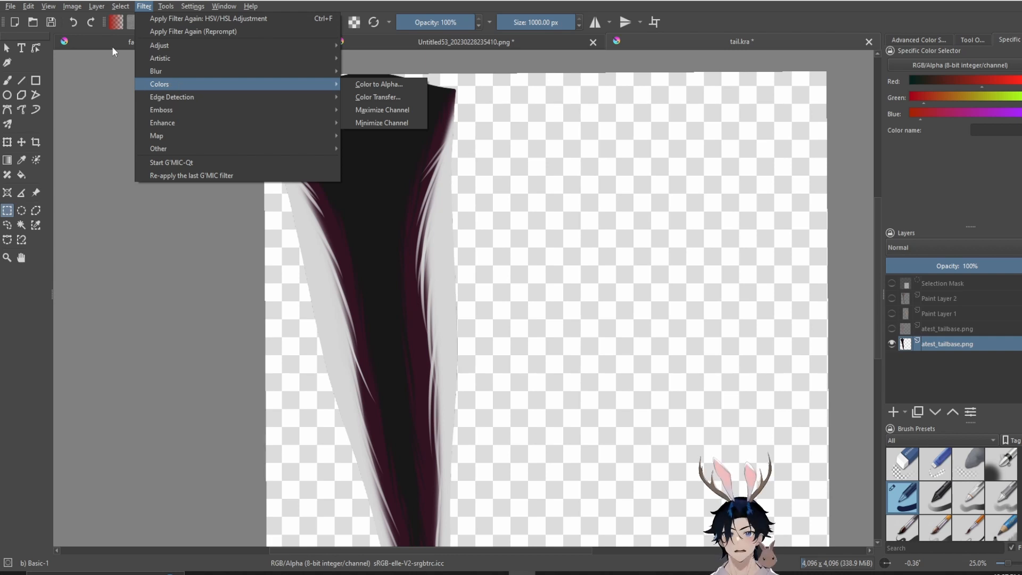
mouse_move(107, 8)
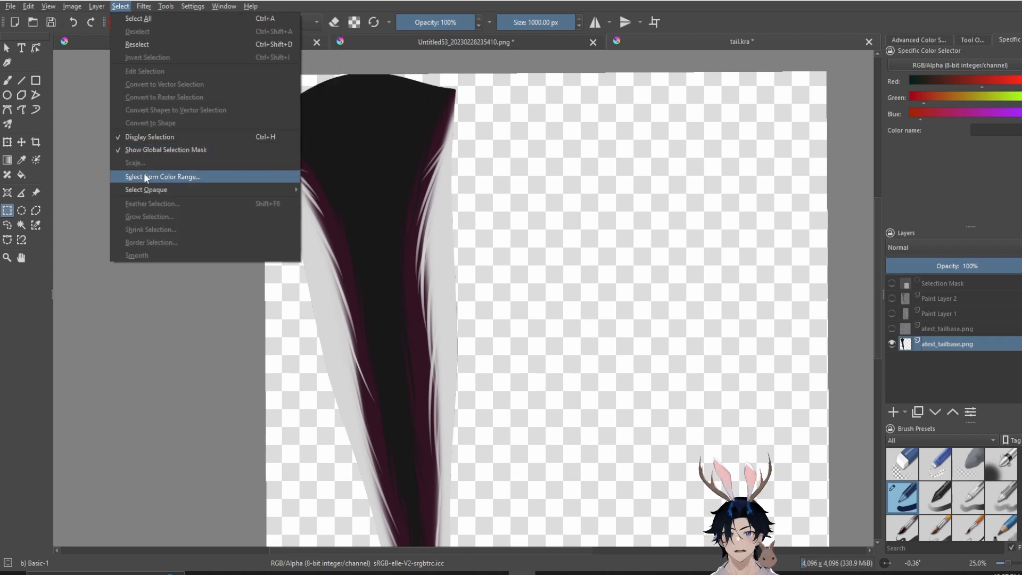
click(196, 174)
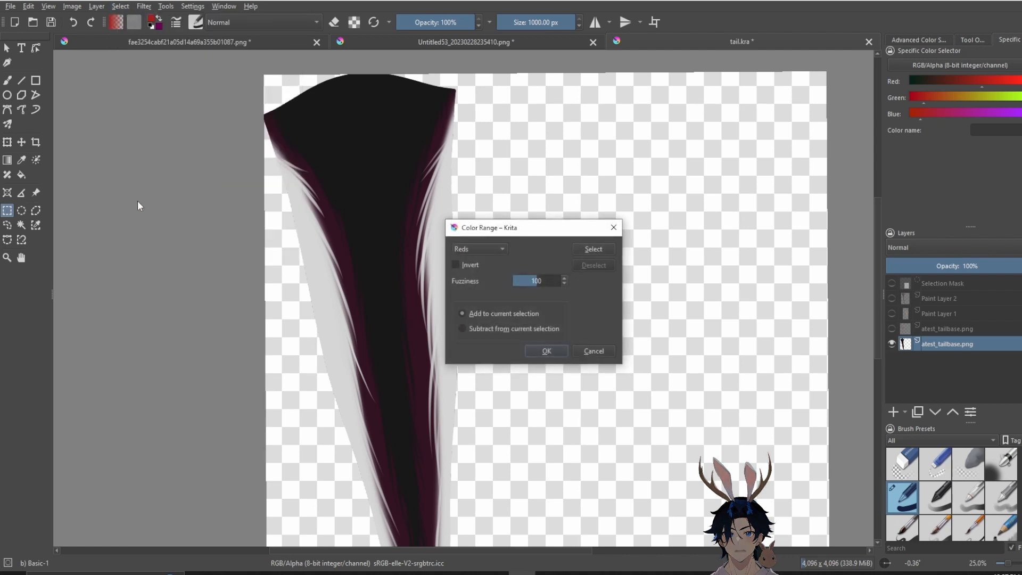
click(480, 250)
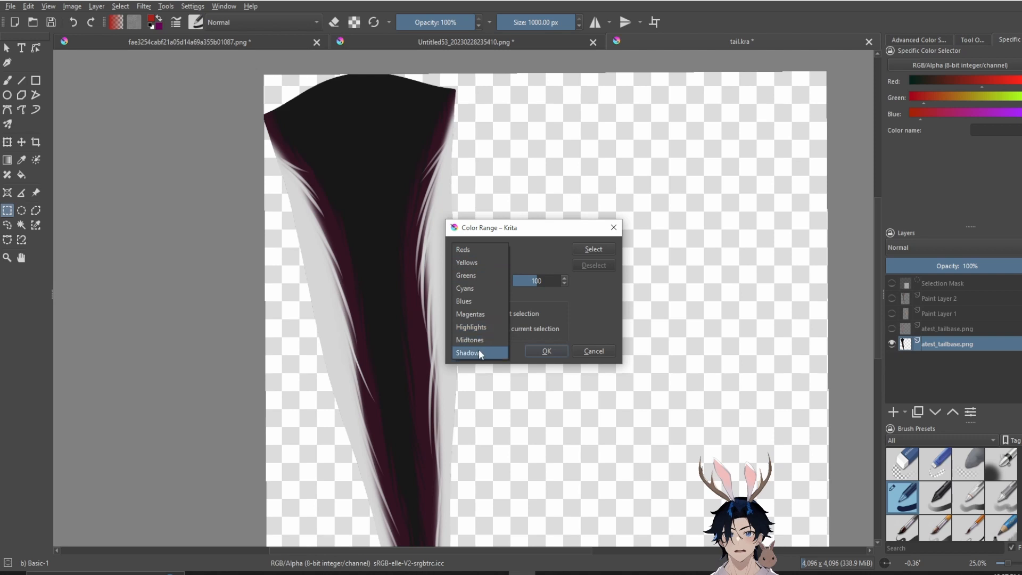
click(493, 327)
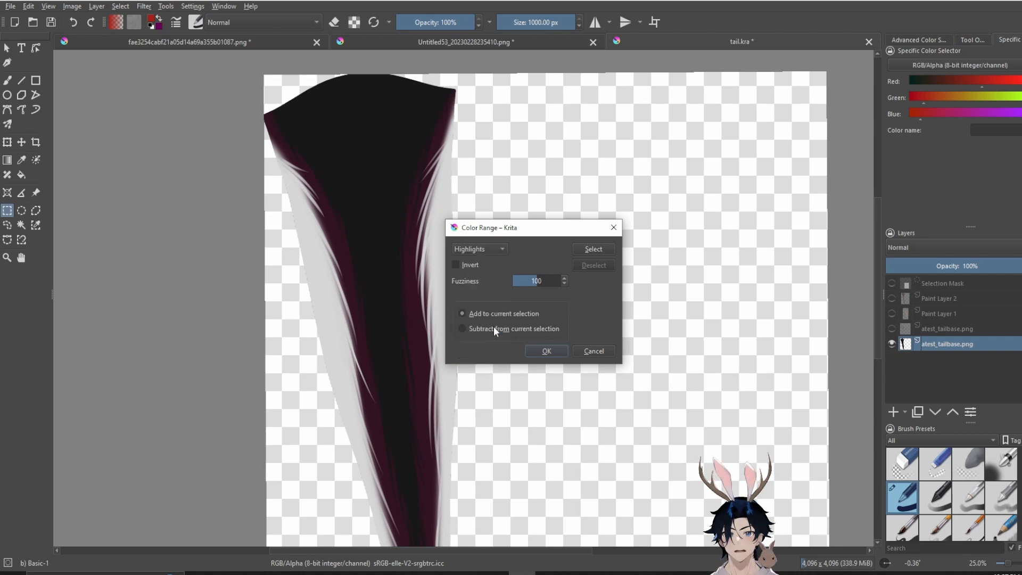
click(594, 249)
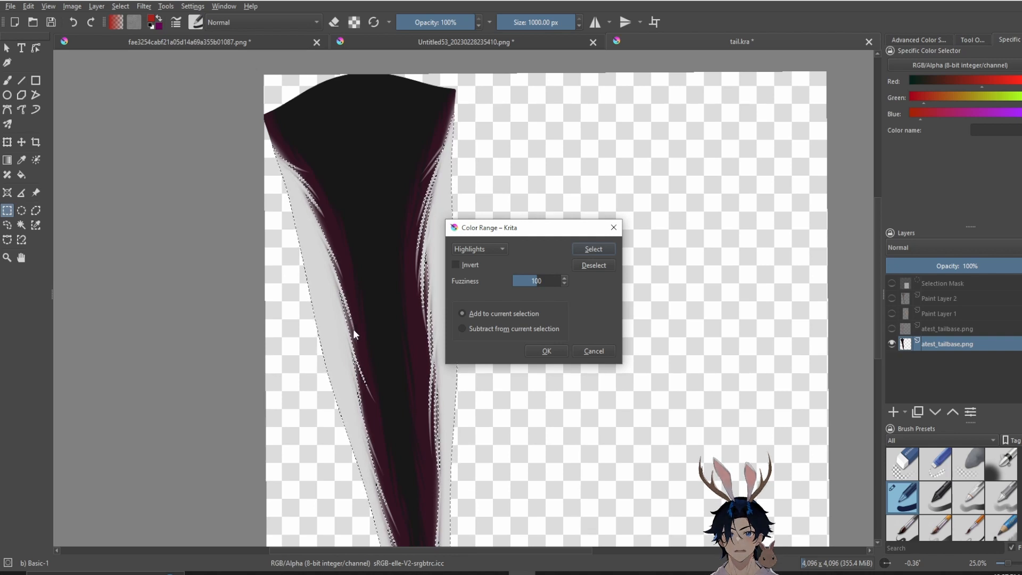
click(596, 265)
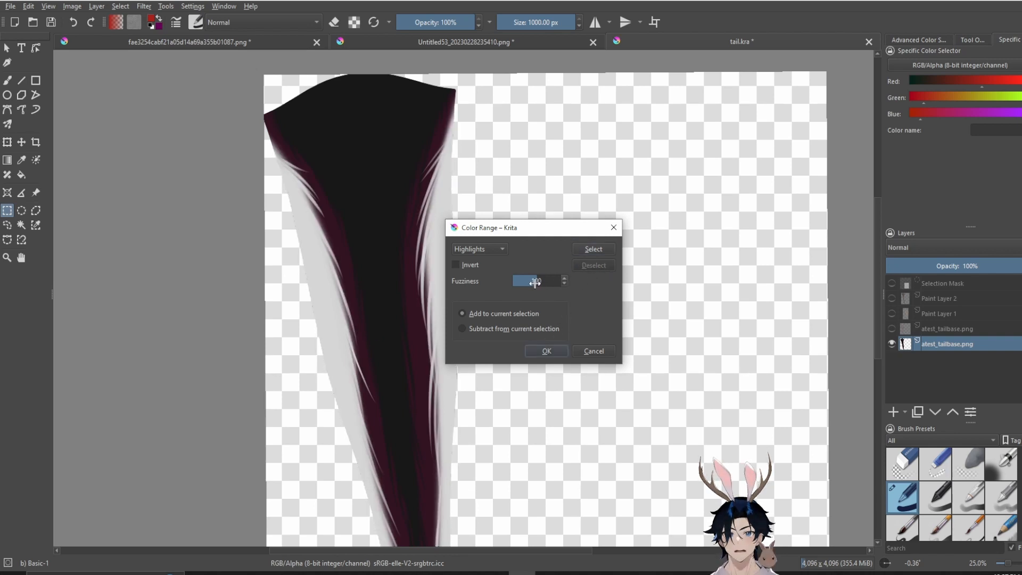
click(595, 249)
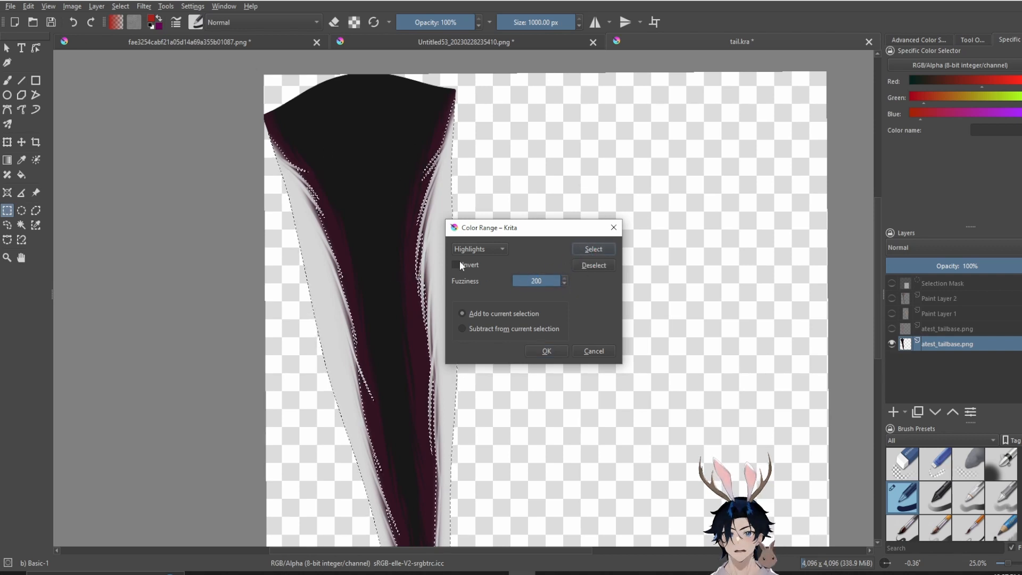
click(554, 351)
Add a paint layer directly above the visible tail base and paint the selected light edges solid red
drag(516, 405, 509, 335)
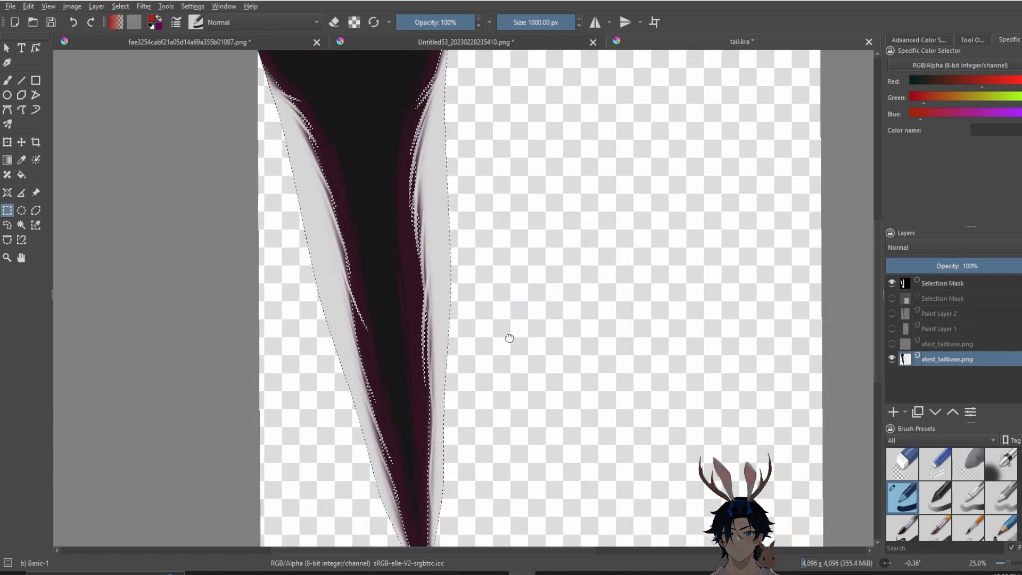
scroll(512, 341, down, 1)
click(893, 411)
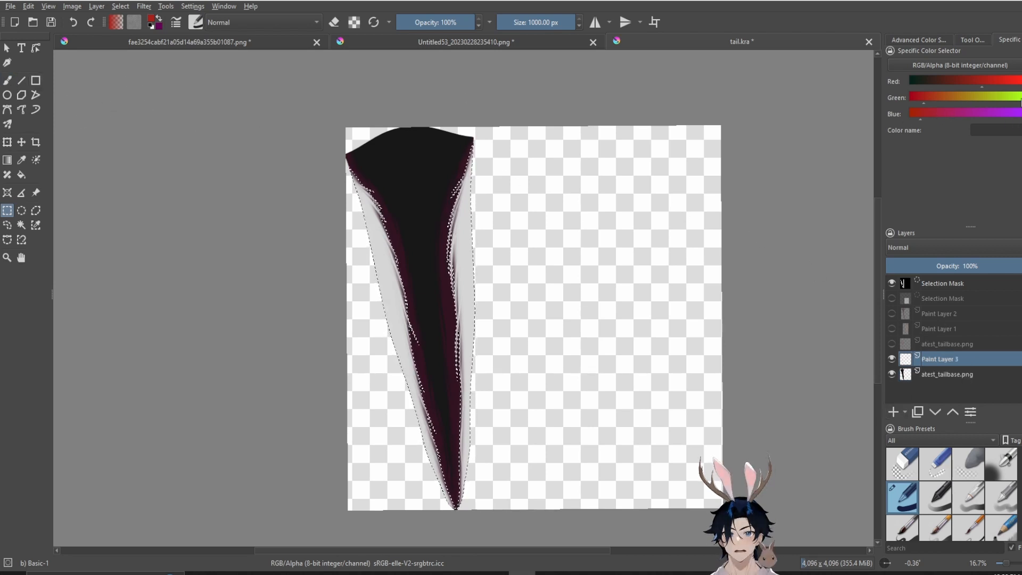
click(1019, 98)
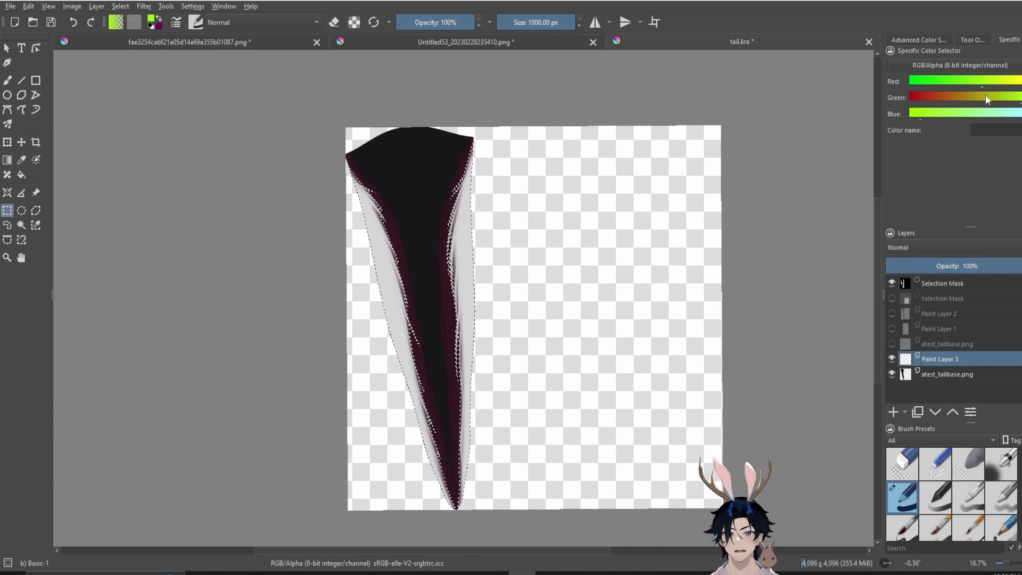
click(918, 98)
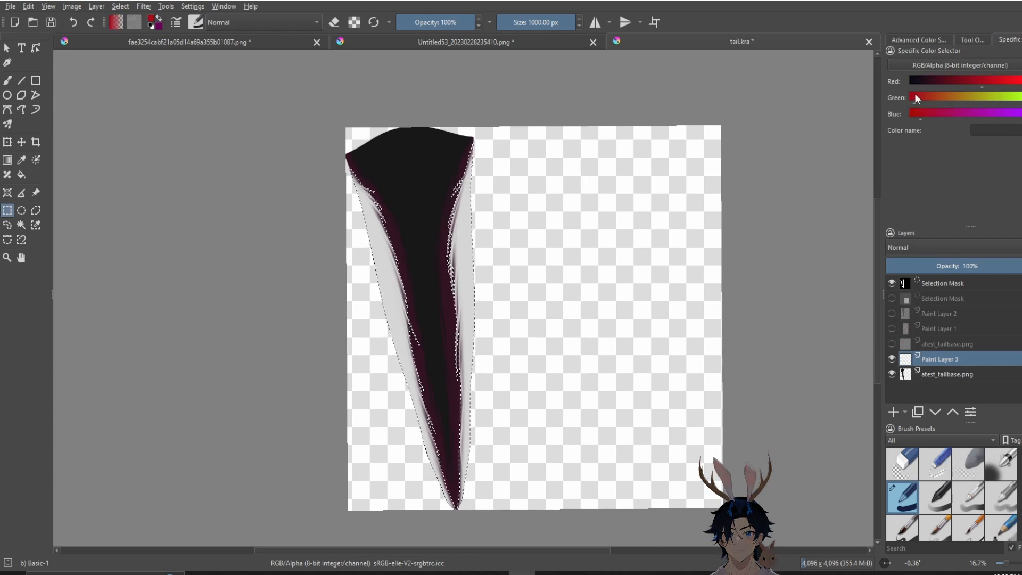
drag(914, 97, 889, 107)
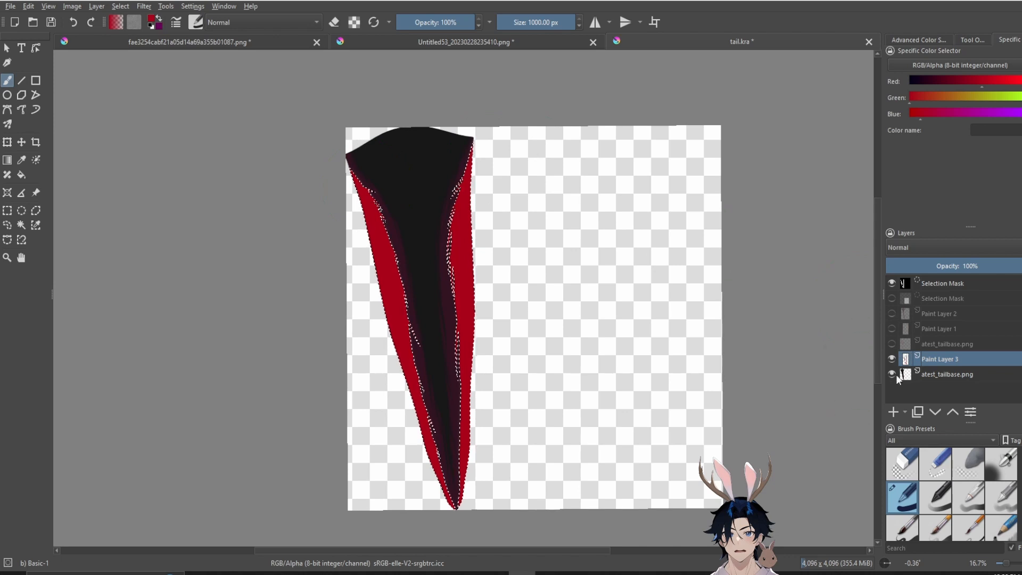
Clear the selection and undo the red painting on Paint Layer 3
click(891, 358)
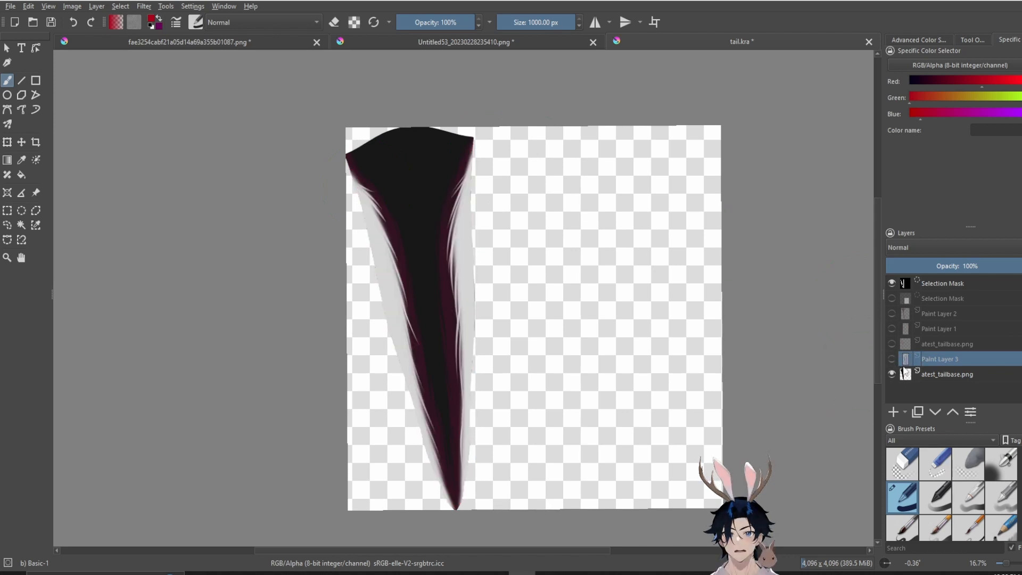
click(929, 376)
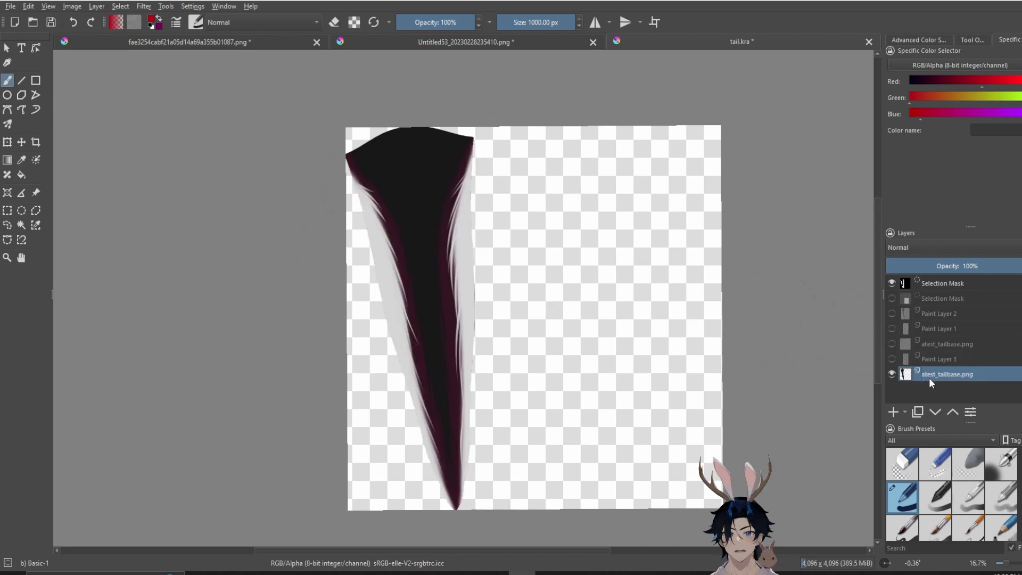
click(7, 210)
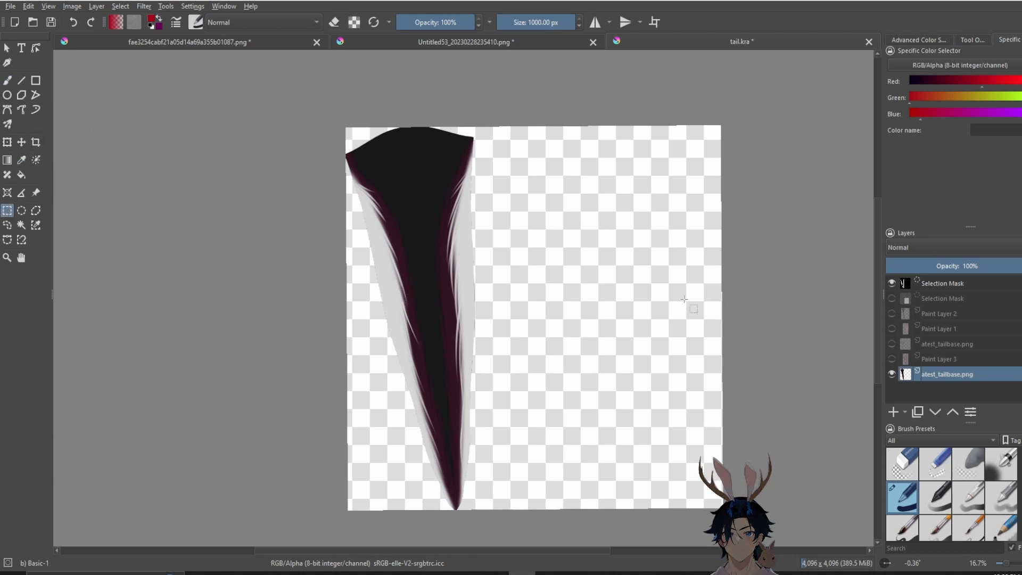
key(ctrl+z)
key(ctrl+z)
key(ctrl+z)
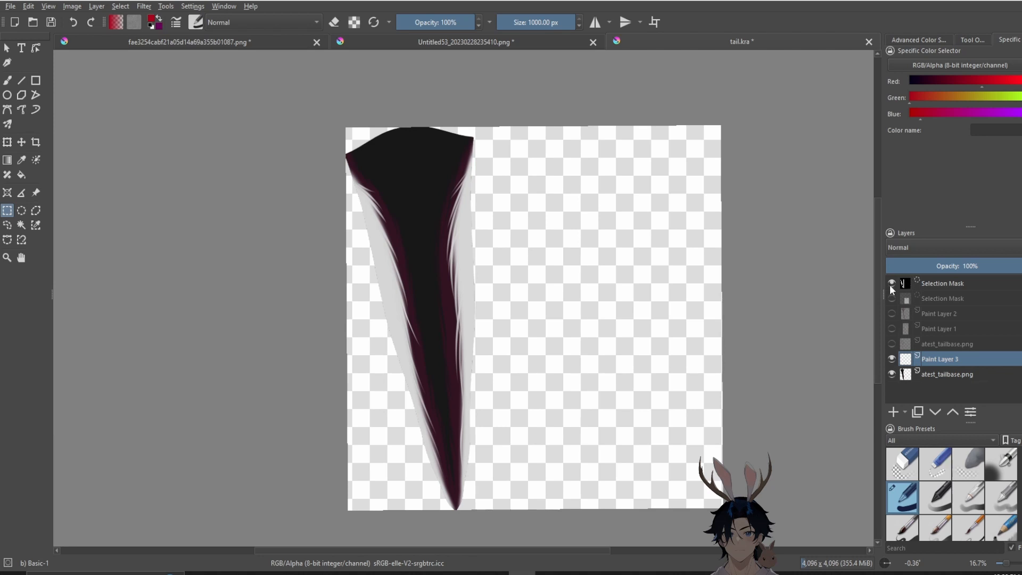
Make the bottom atest_tailbase.png layer active and reselect its Highlights by color range at fuzziness 200
click(924, 283)
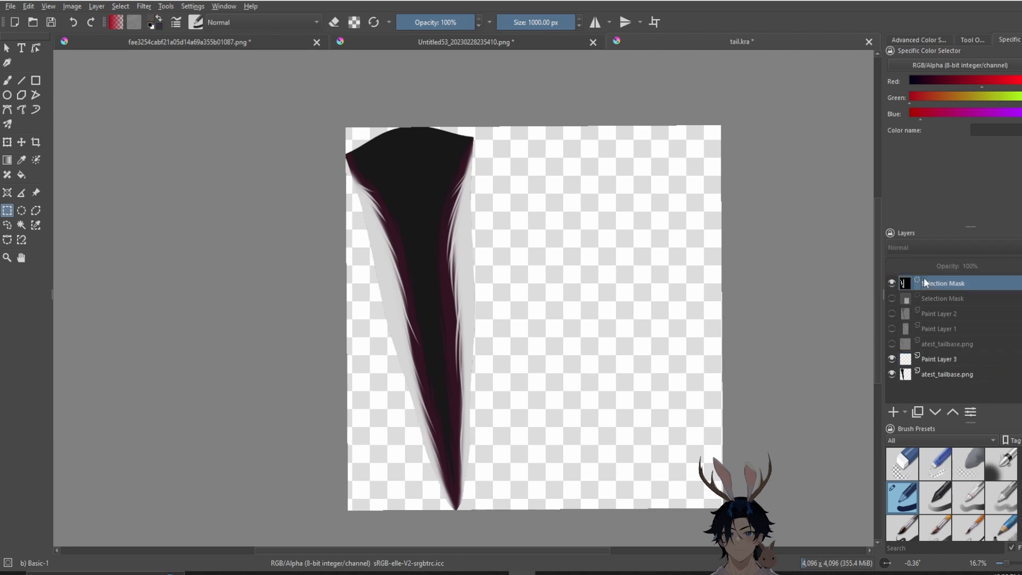
click(435, 243)
click(939, 374)
click(111, 6)
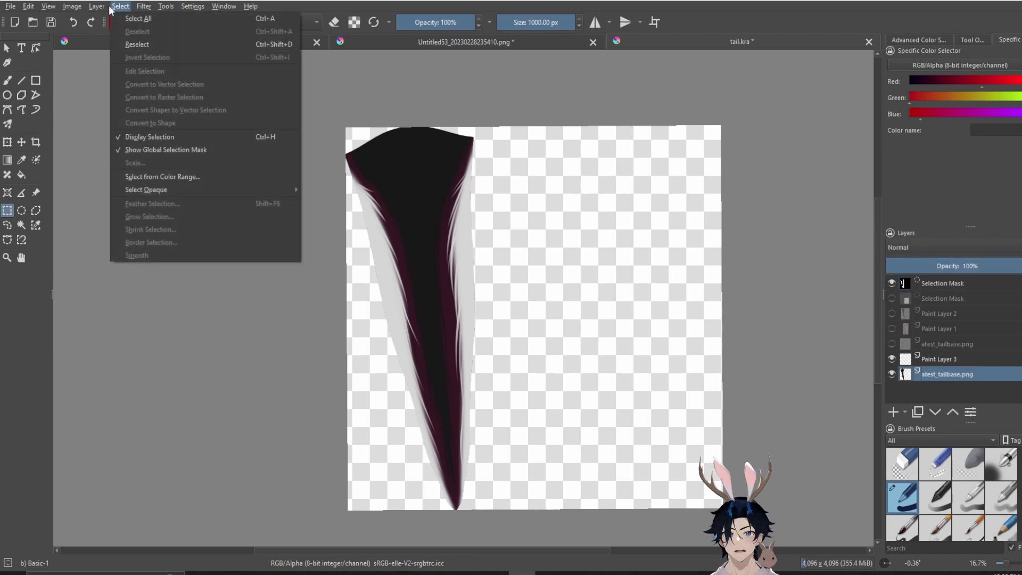
click(158, 177)
drag(536, 281, 594, 287)
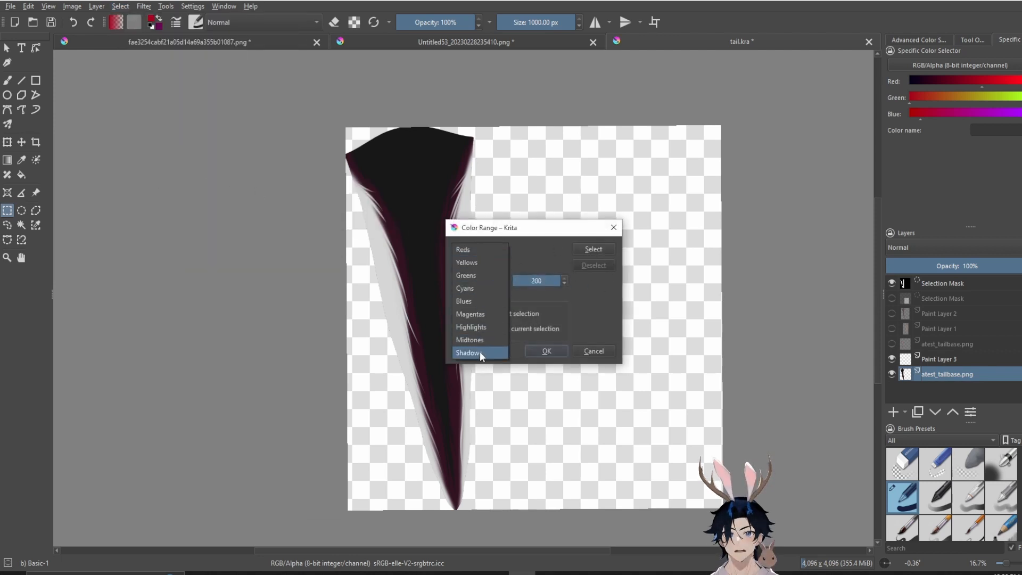
click(484, 328)
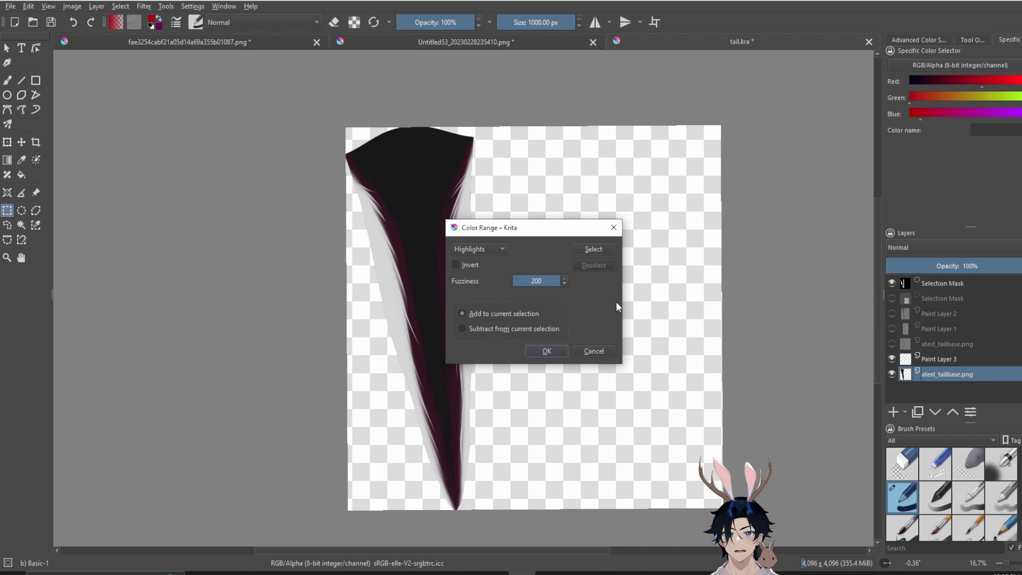
click(587, 250)
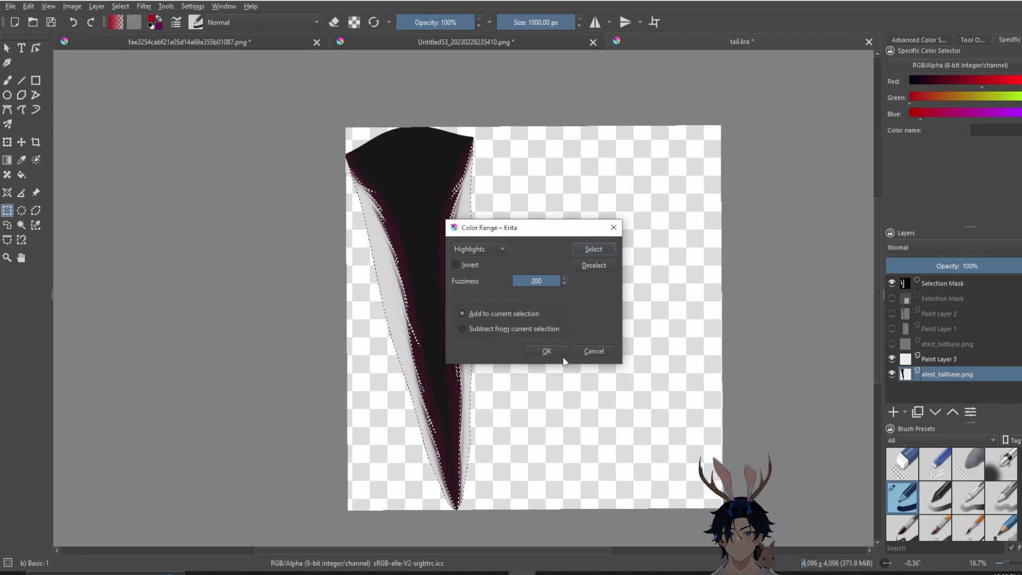
click(547, 351)
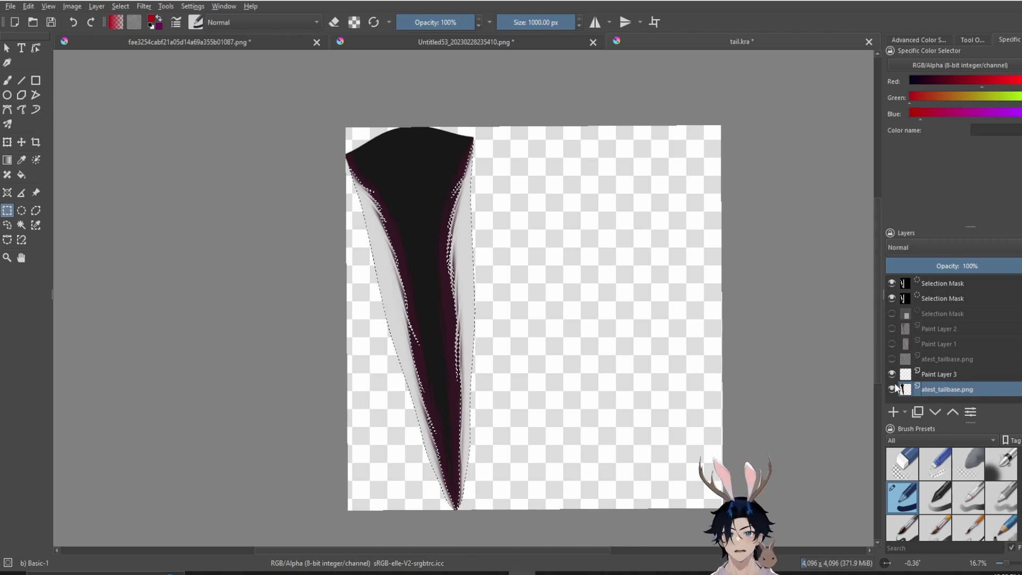
Brush red over the whole selected highlight area on Paint Layer 3
click(932, 374)
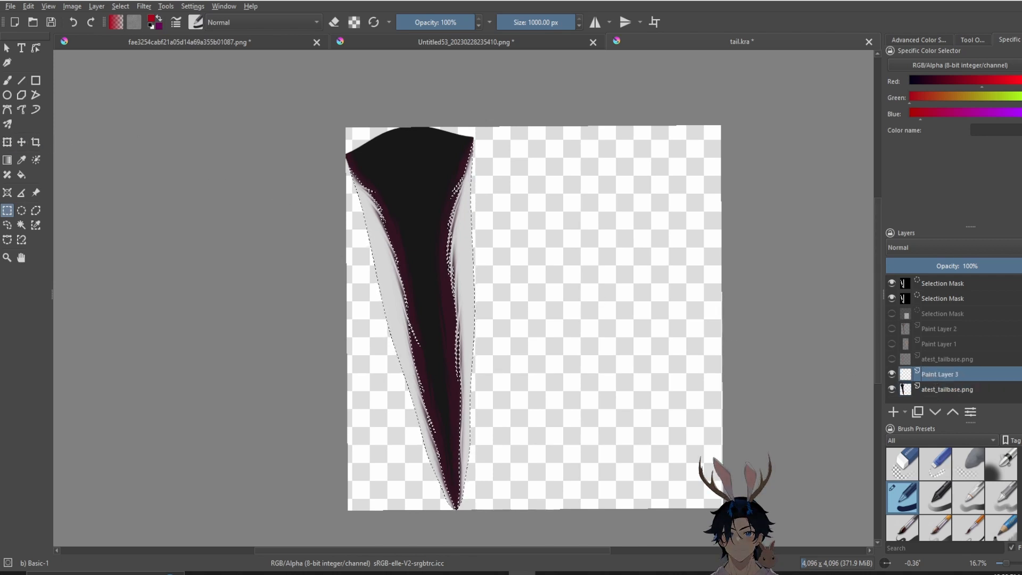
click(11, 84)
mouse_move(346, 187)
mouse_down()
mouse_move(556, 197)
mouse_move(470, 213)
mouse_move(554, 249)
mouse_move(445, 293)
mouse_move(409, 379)
mouse_move(400, 438)
mouse_move(449, 489)
mouse_up()
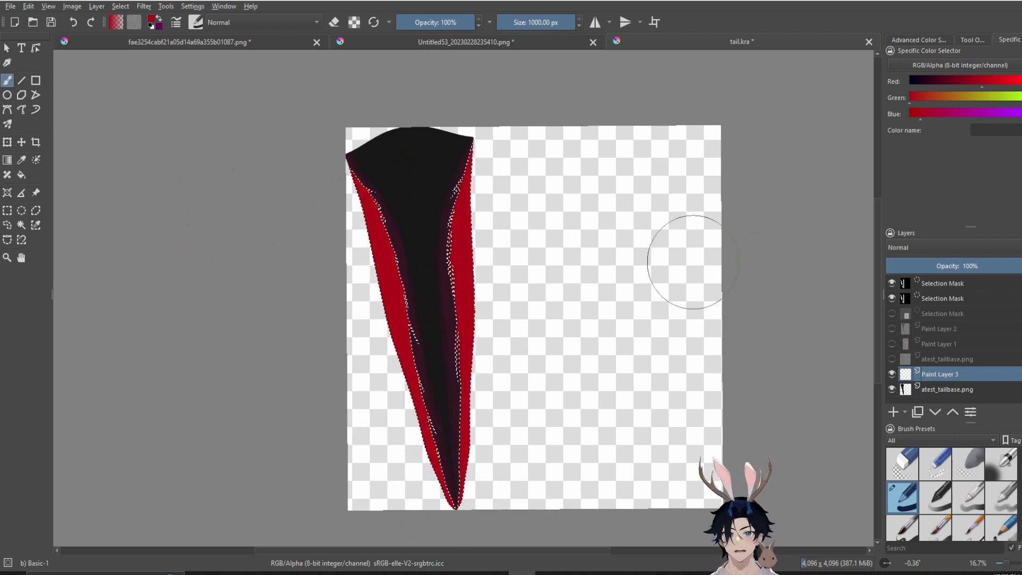
Toggle Paint Layer 3 off and on to compare the red areas with the base tail, and clear the selection
click(936, 385)
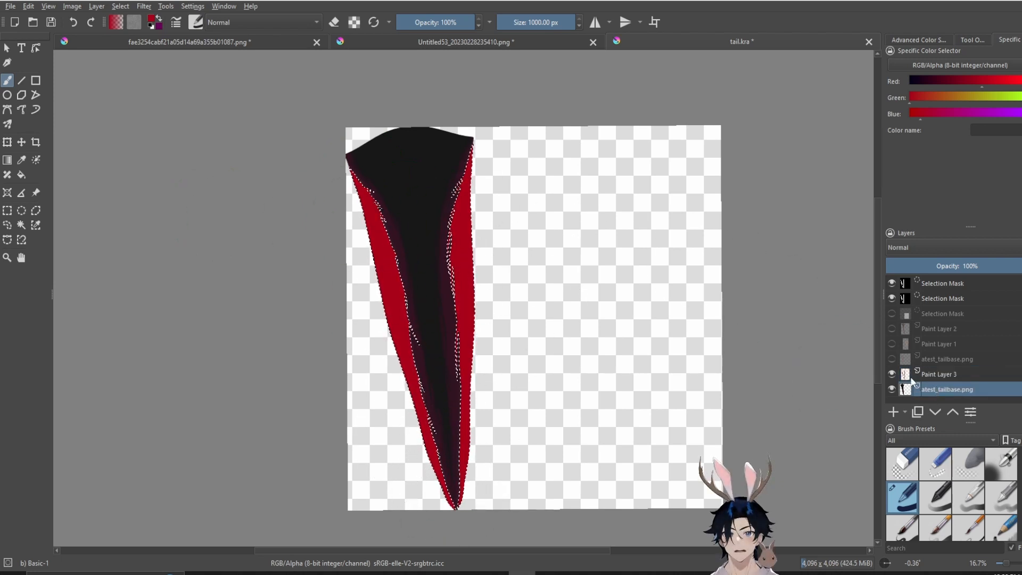
click(892, 375)
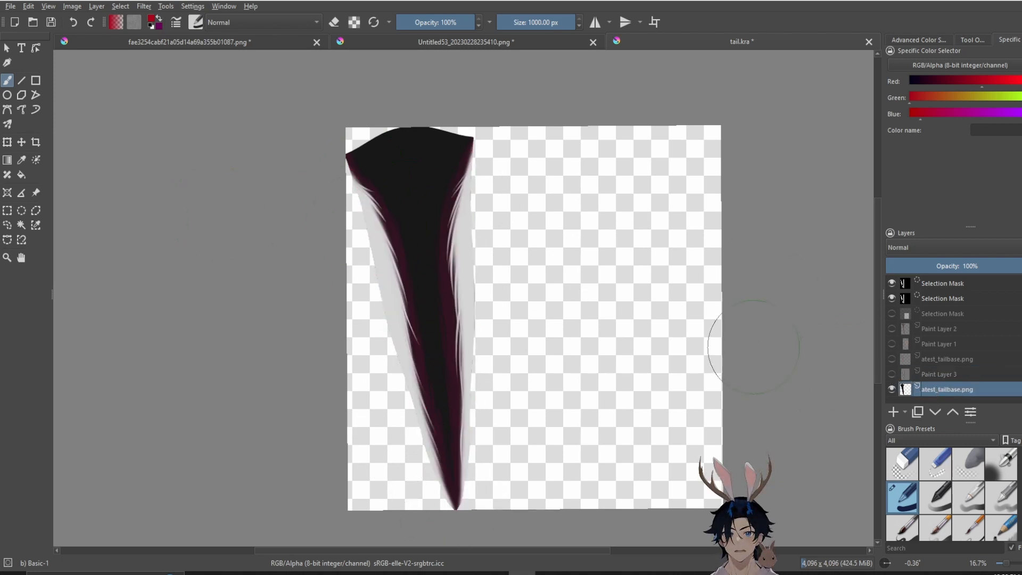
click(892, 375)
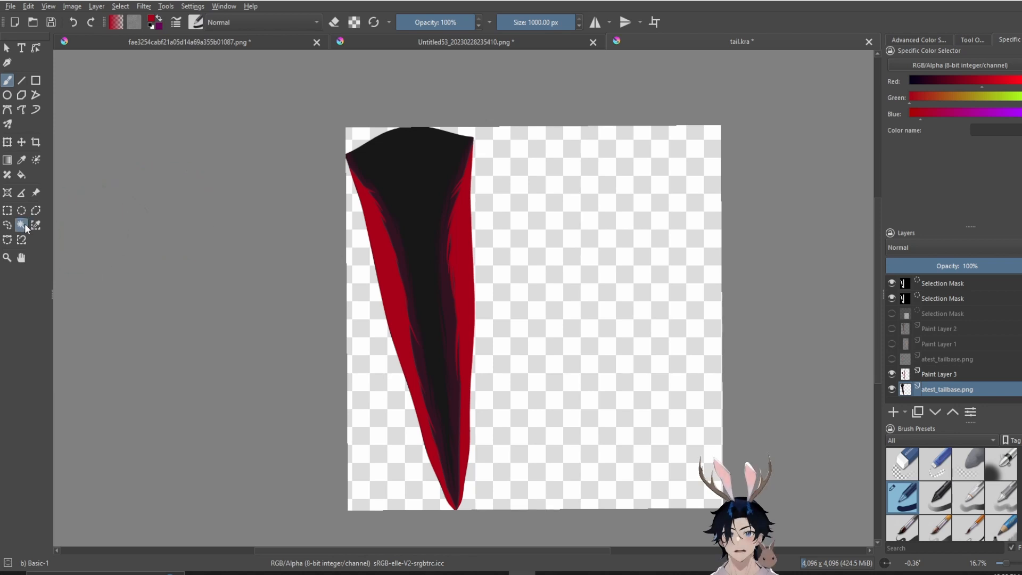
Select the red area along the tail's left side on Paint Layer 3 with the Contiguous Selection tool
click(407, 319)
scroll(400, 338, up, 4)
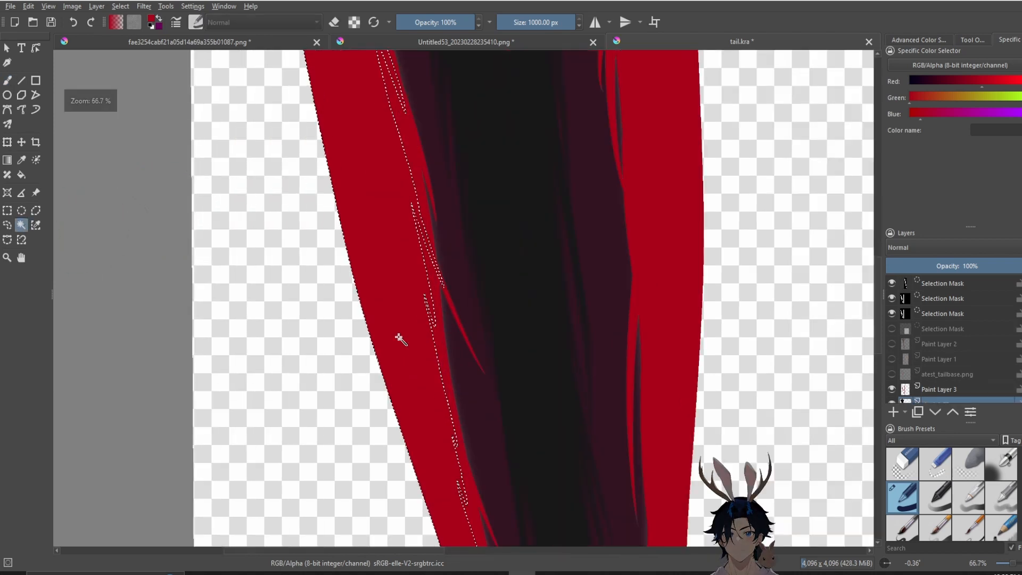
scroll(943, 390, down, 1)
click(937, 378)
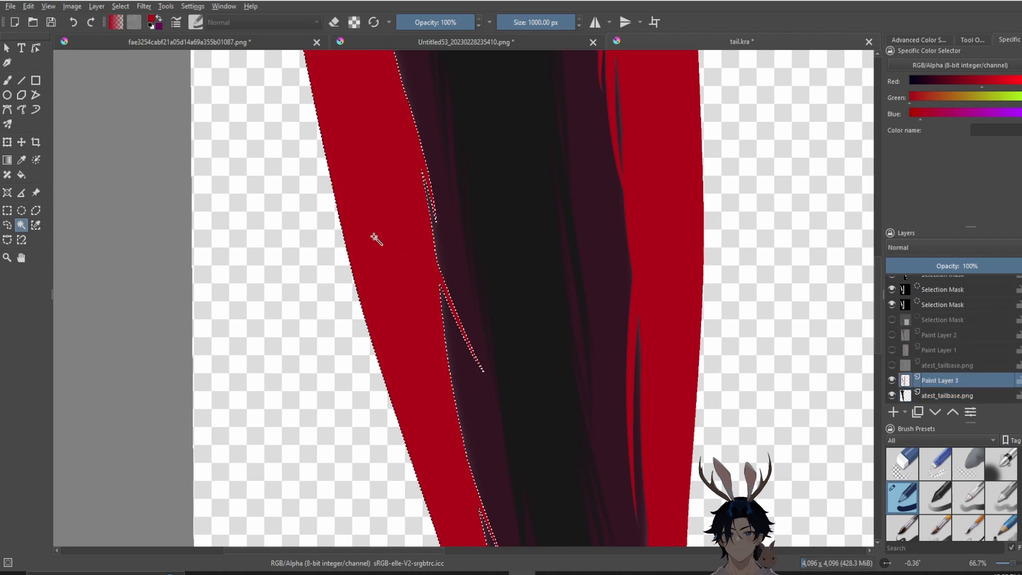
Add the red area along the tail's right side on Paint Layer 3 to the current selection
scroll(429, 276, down, 2)
shift+click(522, 253)
scroll(525, 258, down, 2)
drag(515, 431, 510, 351)
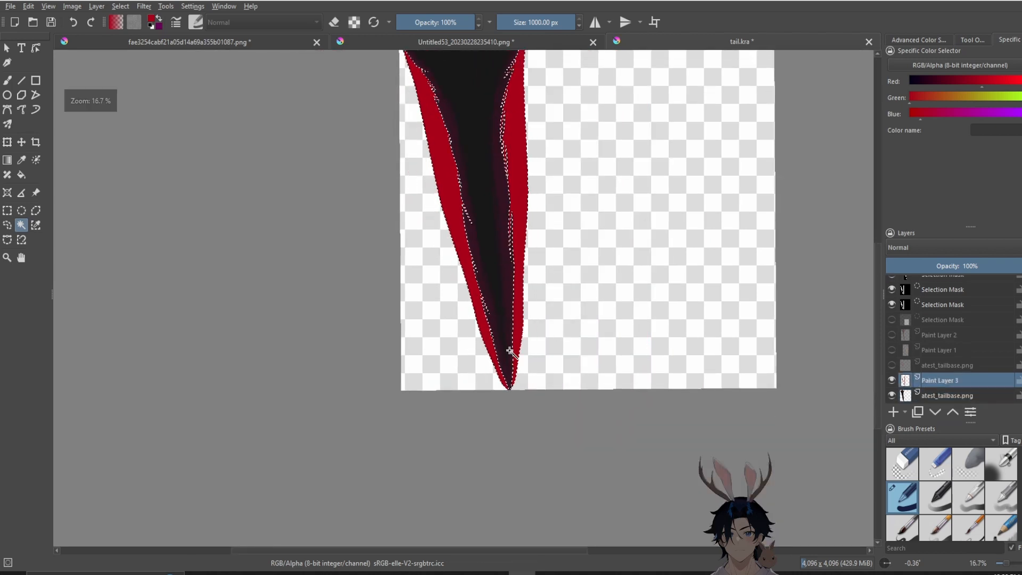
scroll(511, 363, up, 4)
scroll(518, 372, down, 3)
drag(522, 170, 562, 334)
Clear the selected area from the bottom atest_tailbase.png layer, then remove the selection and hide Paint Layer 3
click(937, 395)
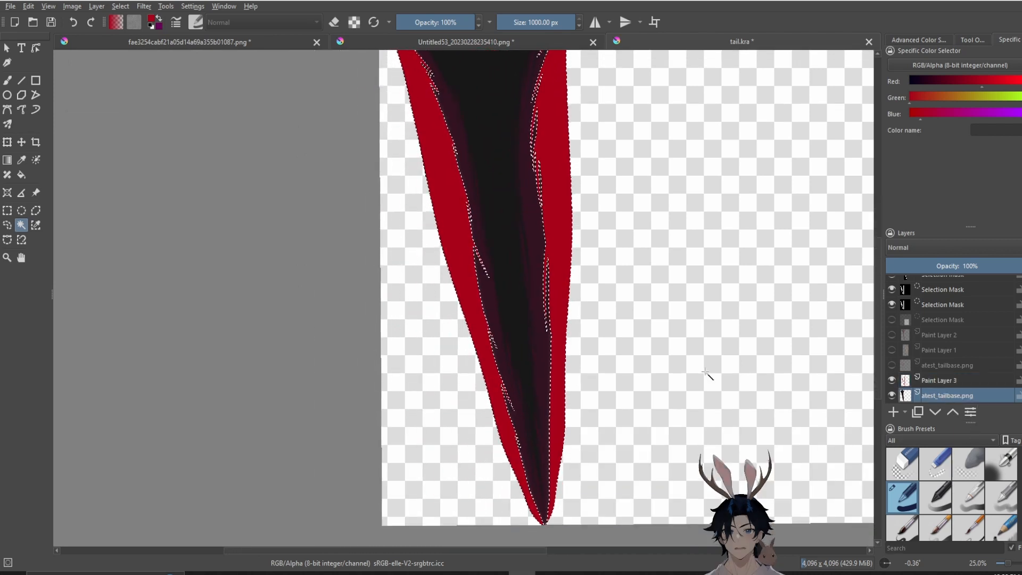
drag(562, 394, 525, 379)
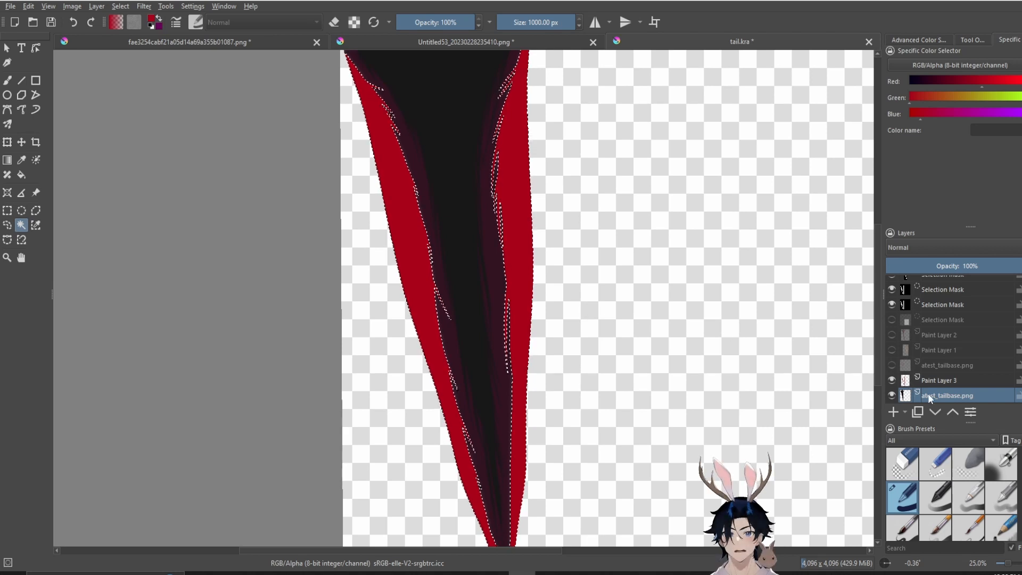
click(892, 380)
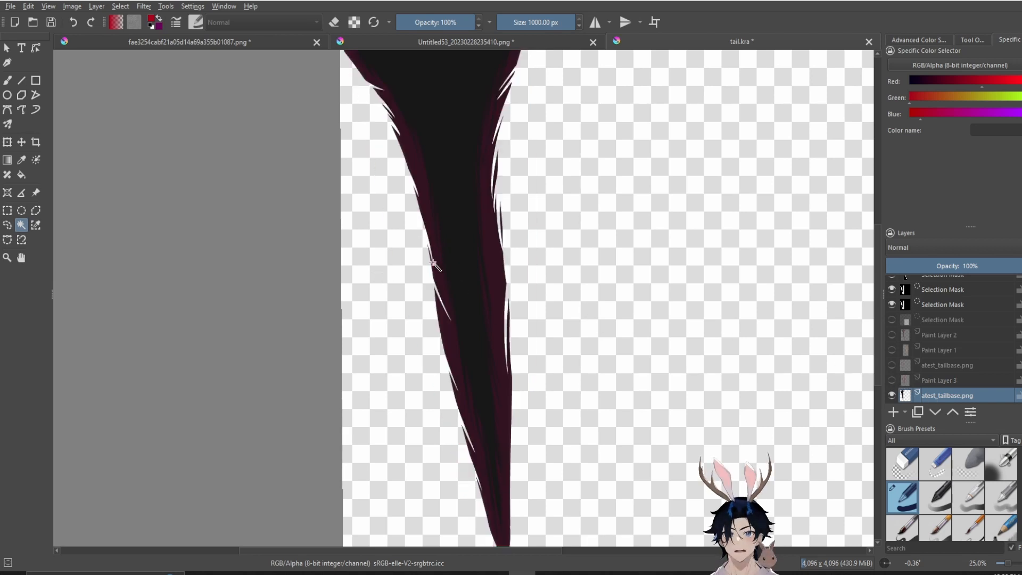
Toggle Paint Layer 3 on and off to compare the red areas with the trimmed base tail
scroll(433, 263, down, 1)
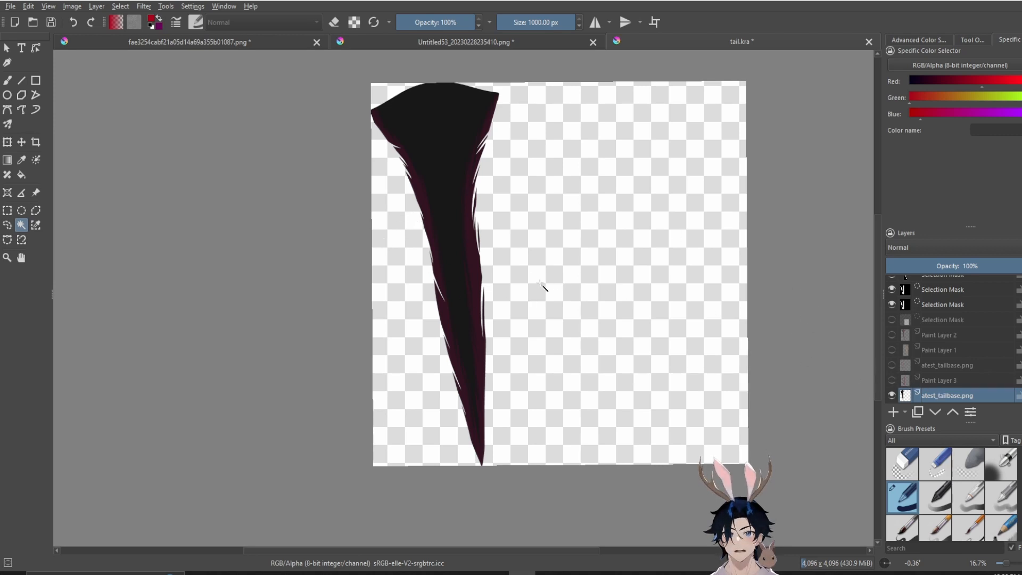
click(892, 380)
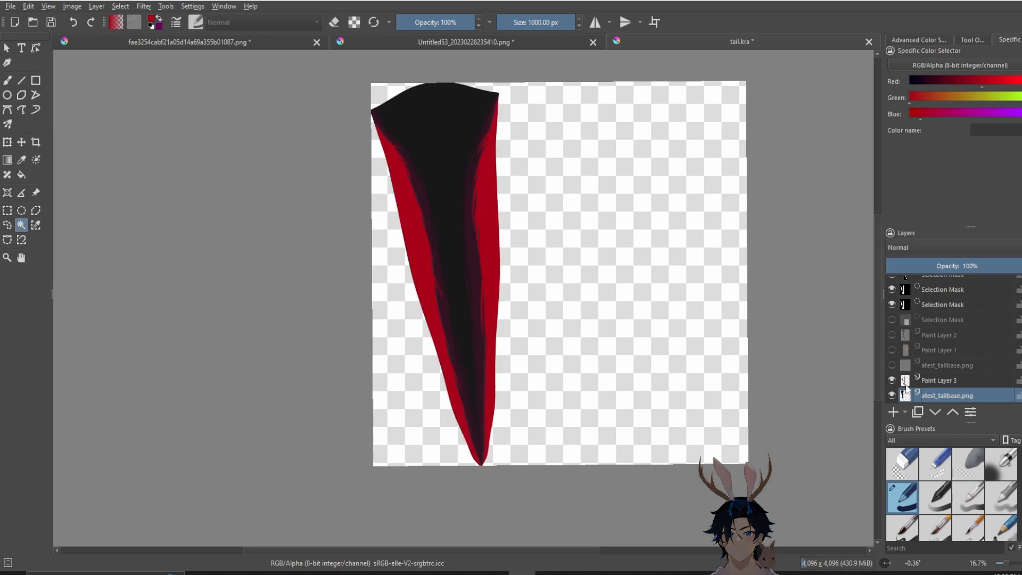
click(892, 379)
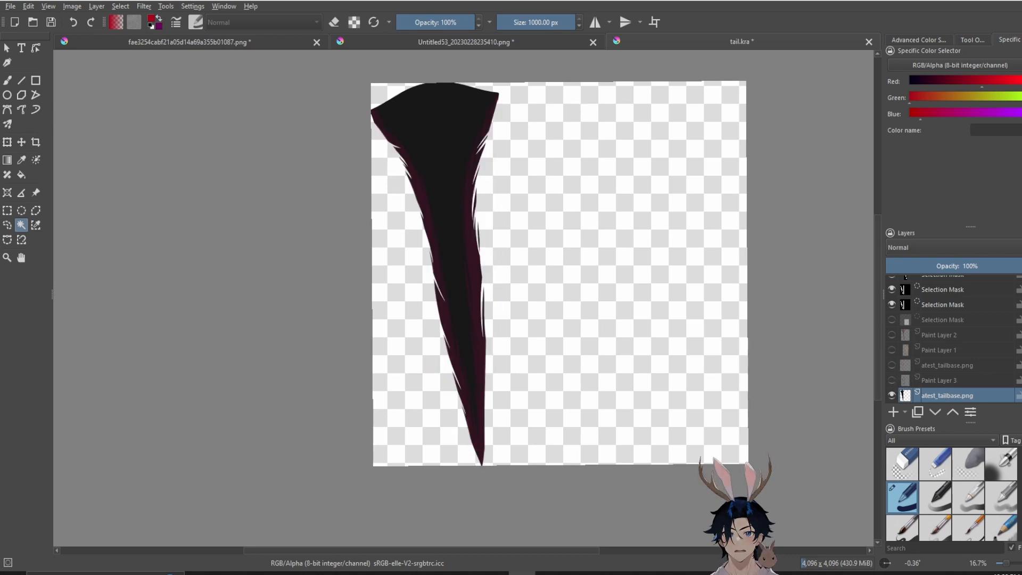
Desaturate the bottom atest_tailbase.png layer using HSV Adjustment with saturation -100 and lightness 0
click(146, 7)
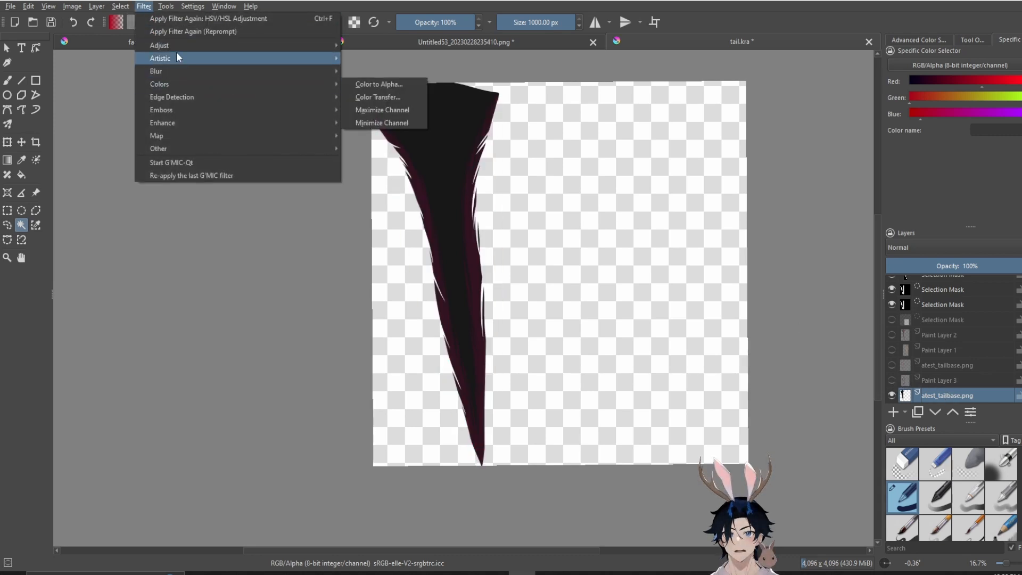
mouse_move(318, 62)
click(397, 135)
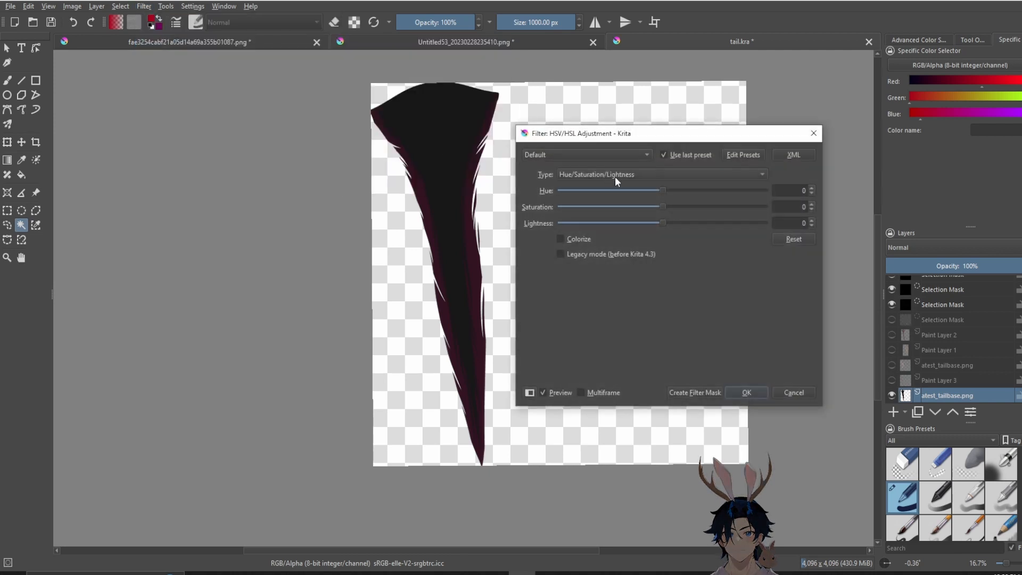
drag(665, 207, 561, 205)
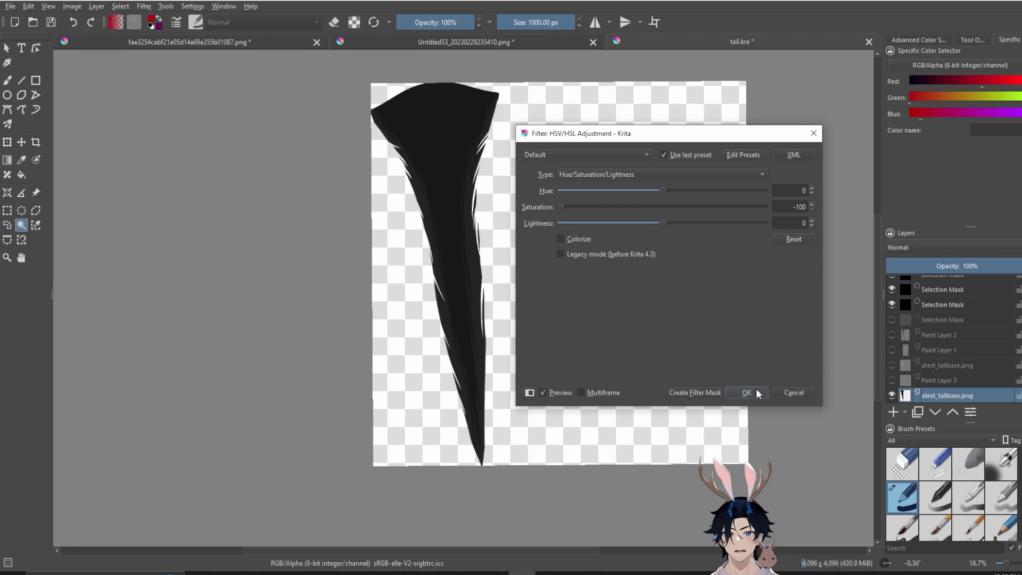
mouse_move(663, 223)
mouse_down()
mouse_move(688, 223)
mouse_move(648, 225)
mouse_up()
drag(779, 221, 823, 220)
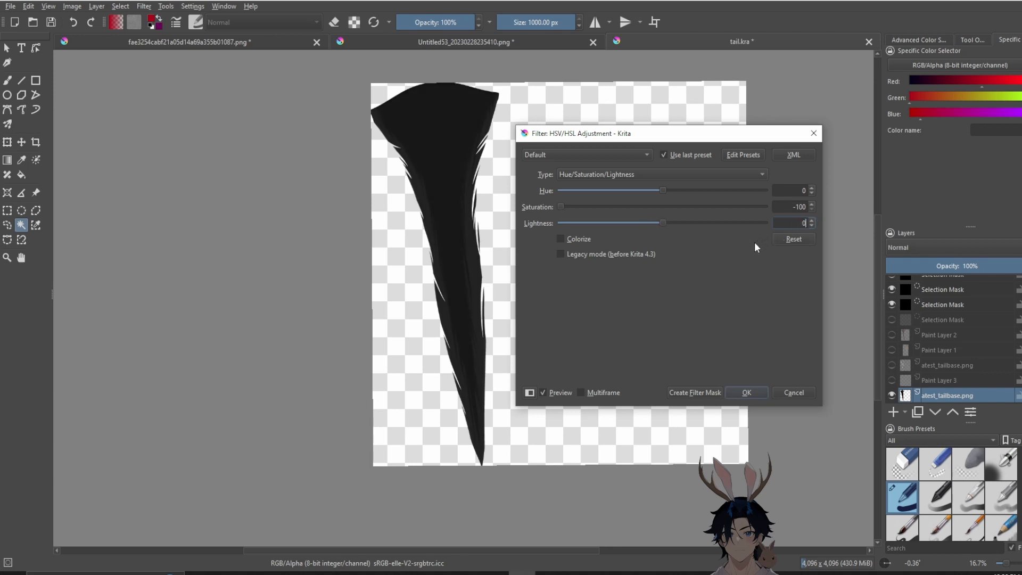
click(746, 392)
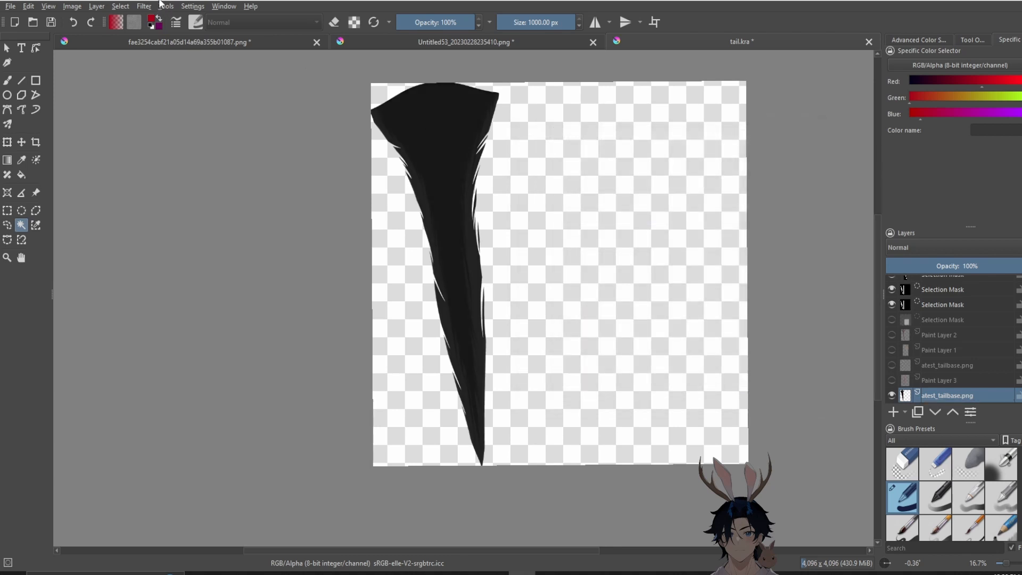
Apply Levels to the desaturated base tail with input black at 24 and input white at 45
scroll(431, 181, up, 3)
scroll(373, 199, up, 2)
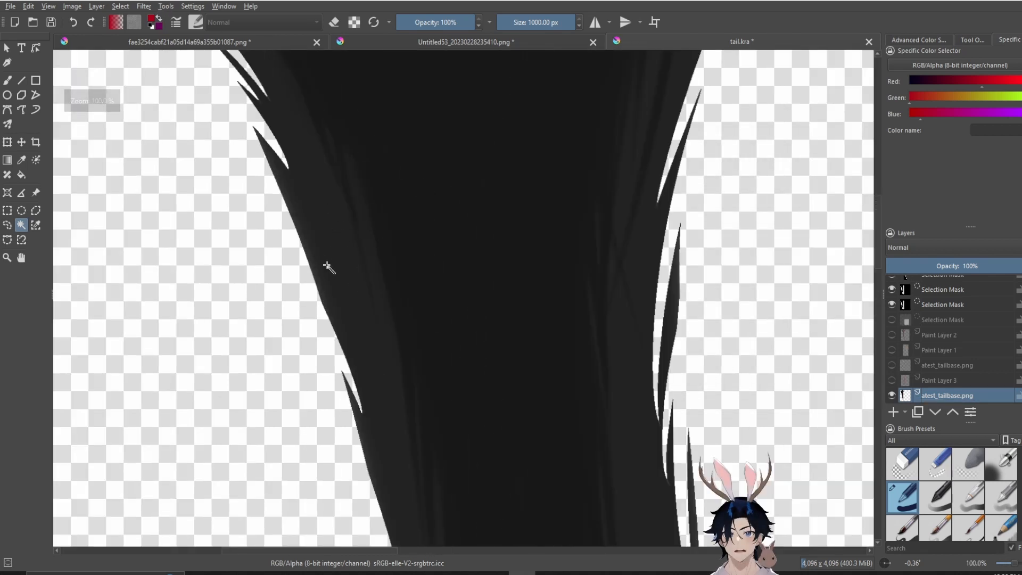
scroll(573, 188, down, 4)
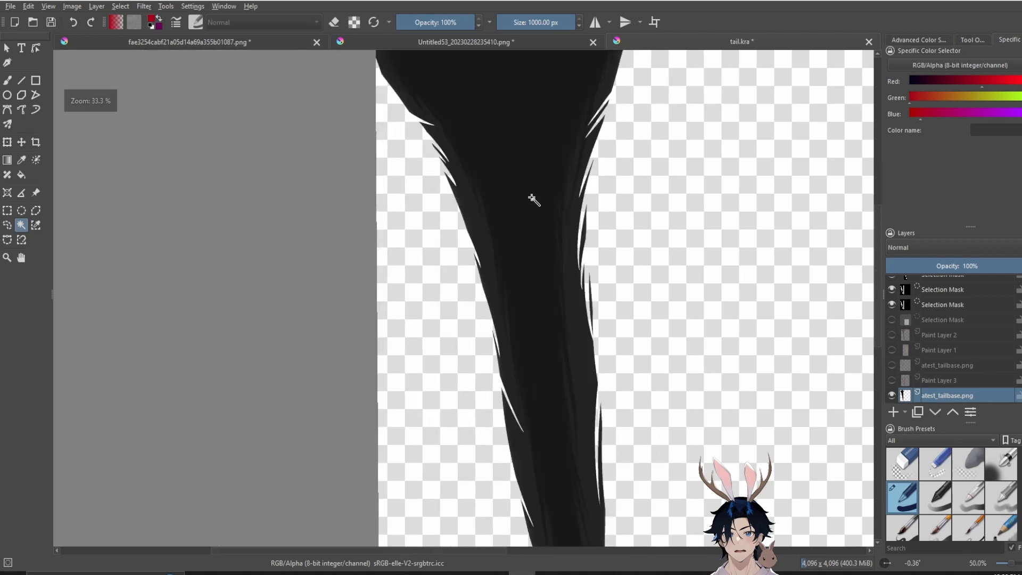
click(143, 6)
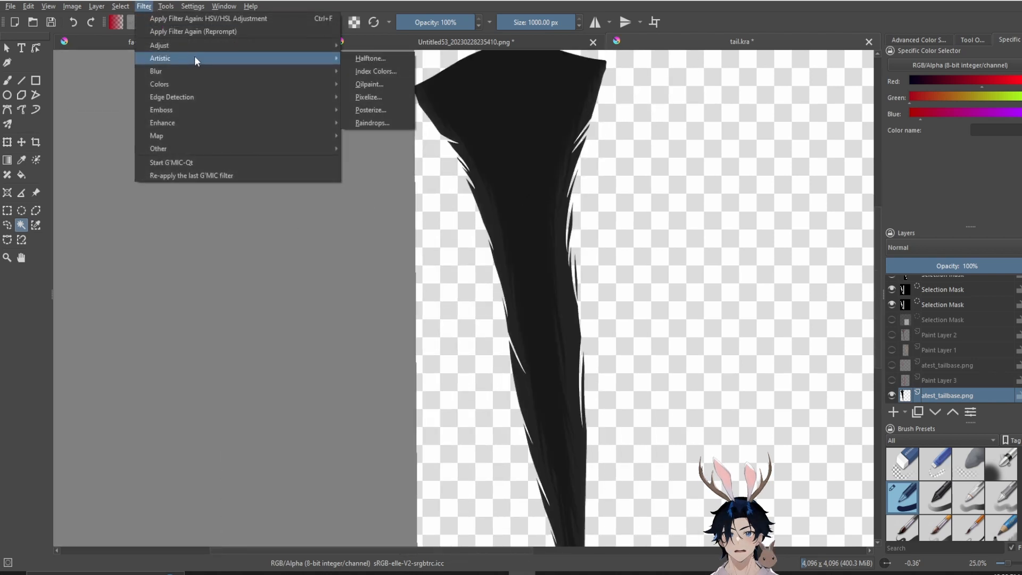
mouse_move(195, 47)
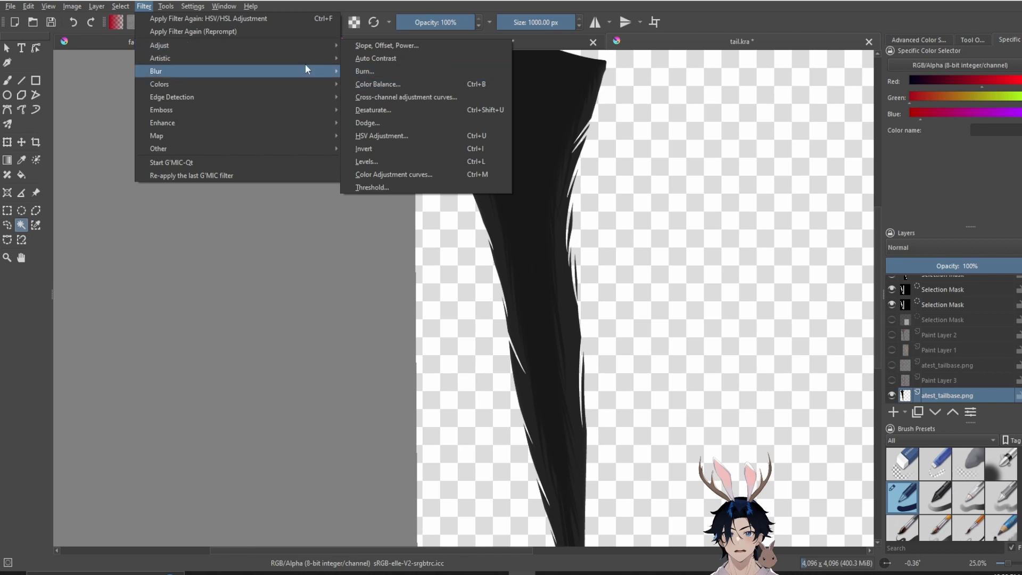
mouse_move(256, 43)
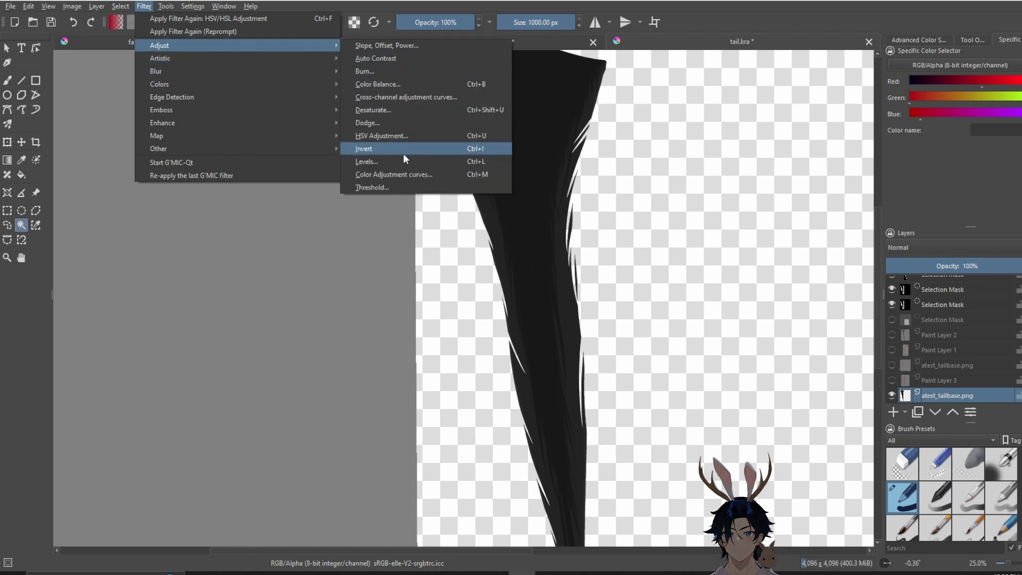
click(395, 165)
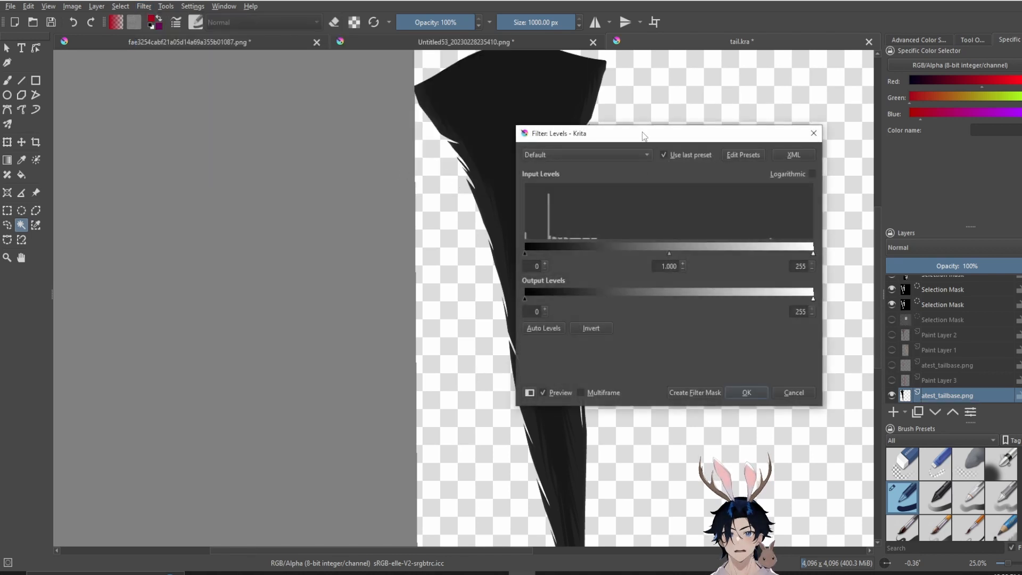
drag(644, 135, 734, 137)
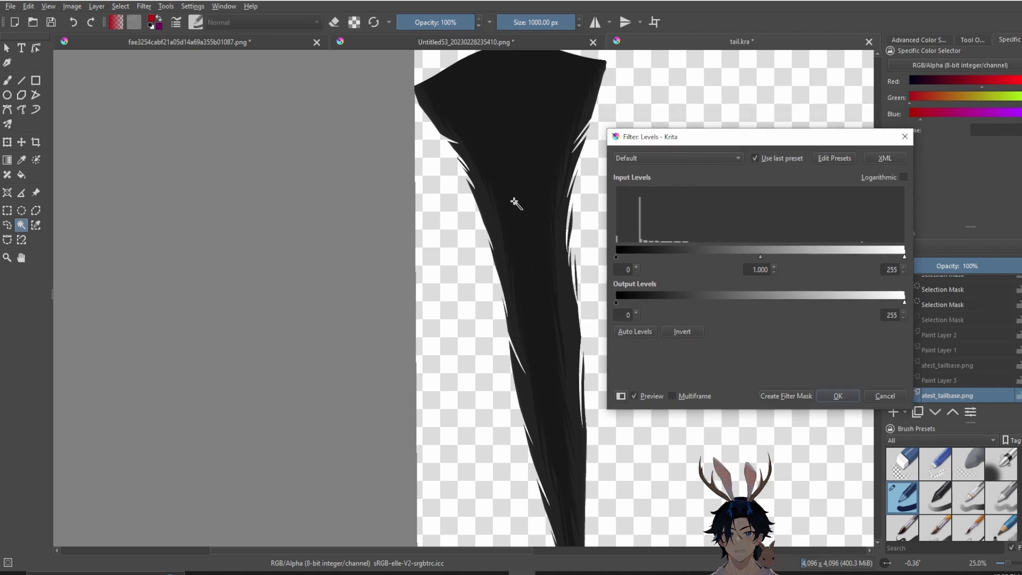
drag(515, 203, 468, 221)
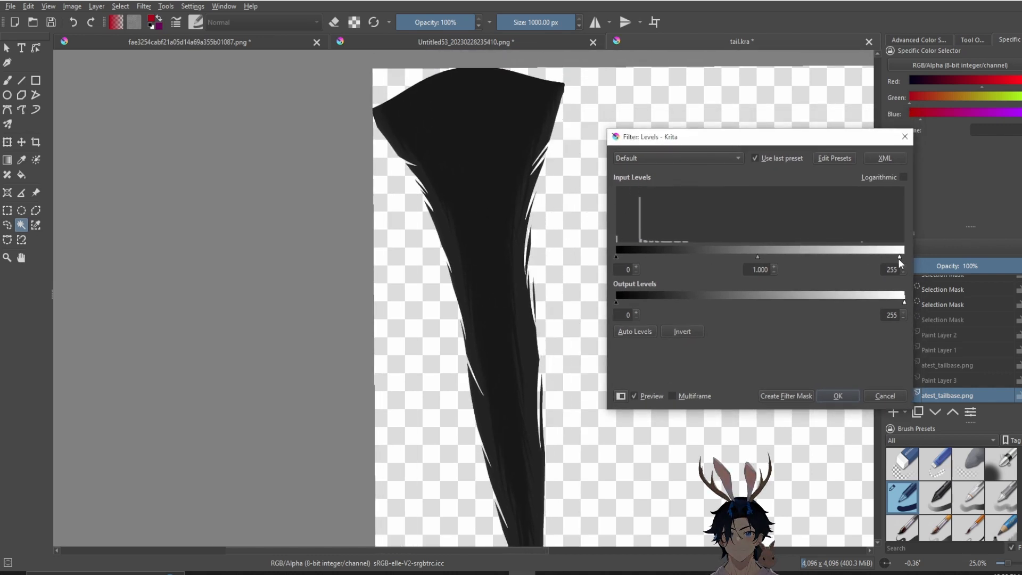
drag(898, 257, 835, 260)
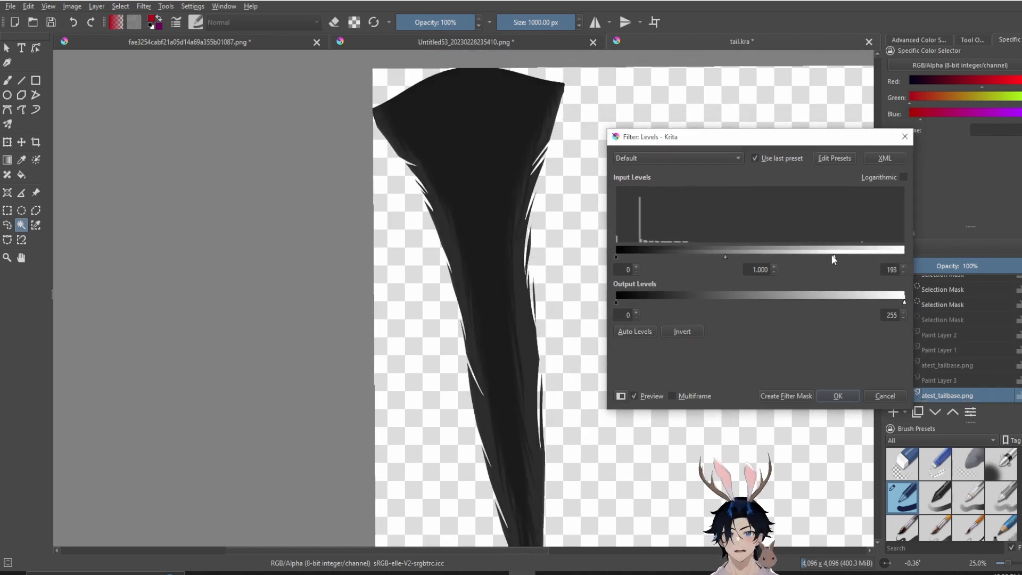
drag(728, 257, 642, 257)
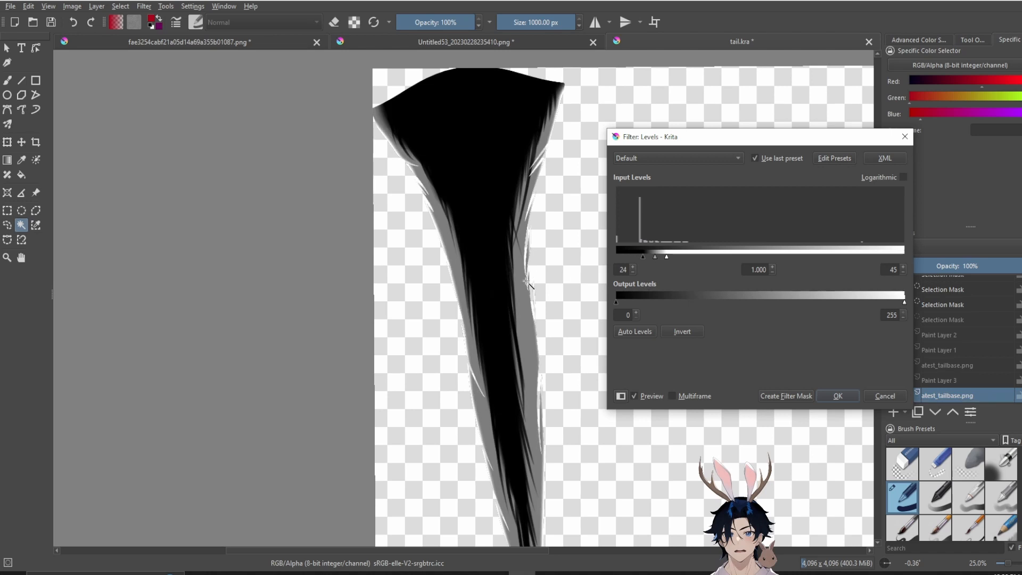
click(839, 395)
Try inverting the base tail's tones and undo the inversion
scroll(552, 301, up, 3)
scroll(552, 301, down, 2)
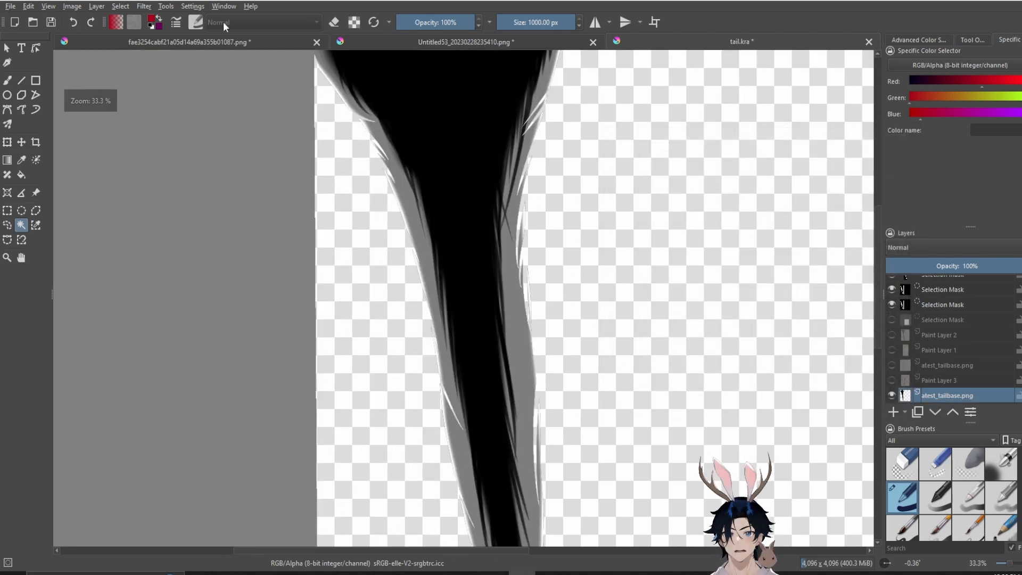
click(147, 6)
mouse_move(163, 48)
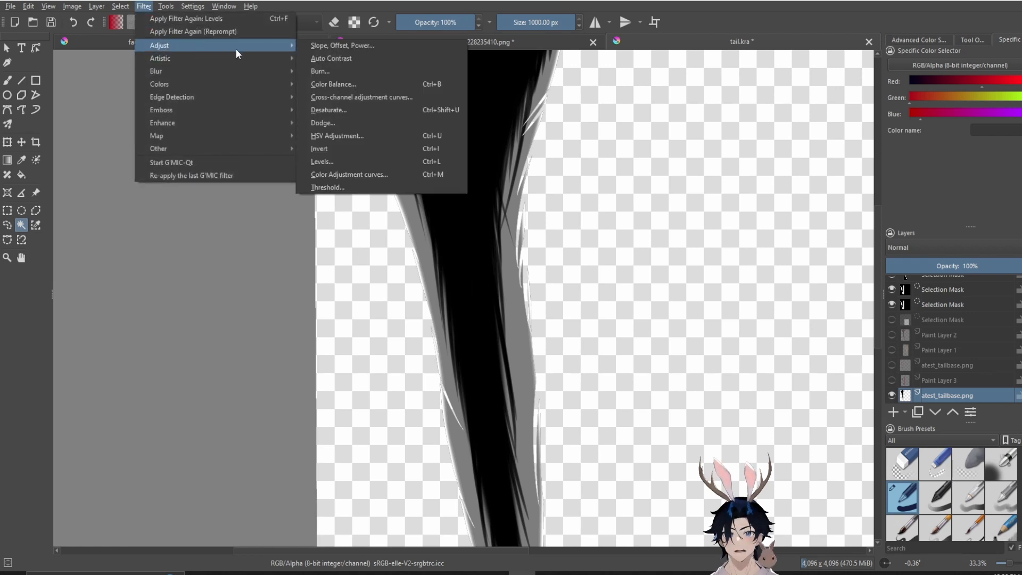
click(353, 144)
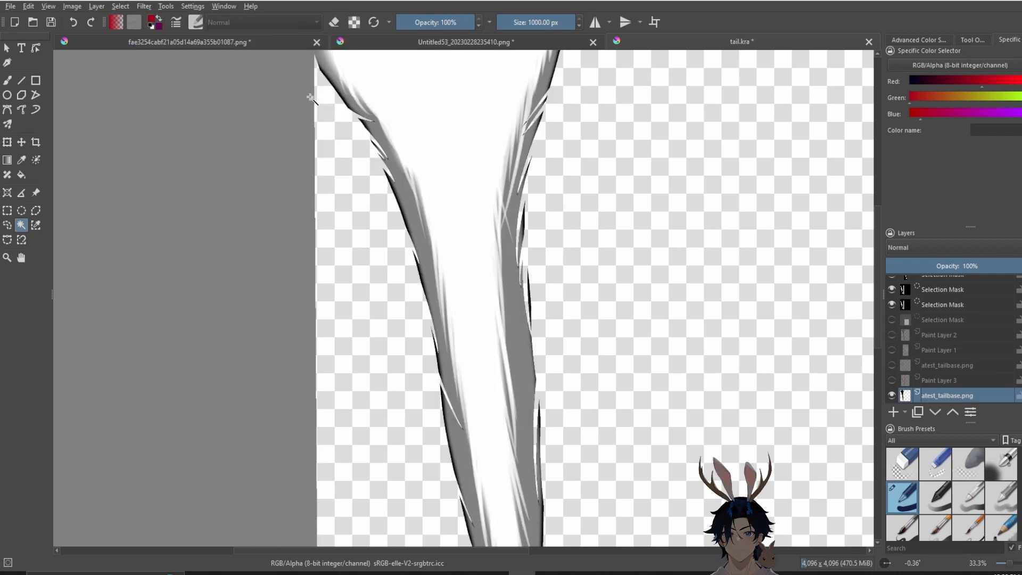
key(ctrl+z)
Apply a second Levels adjustment to the base tail with input black at 35 and input white at 111
click(144, 6)
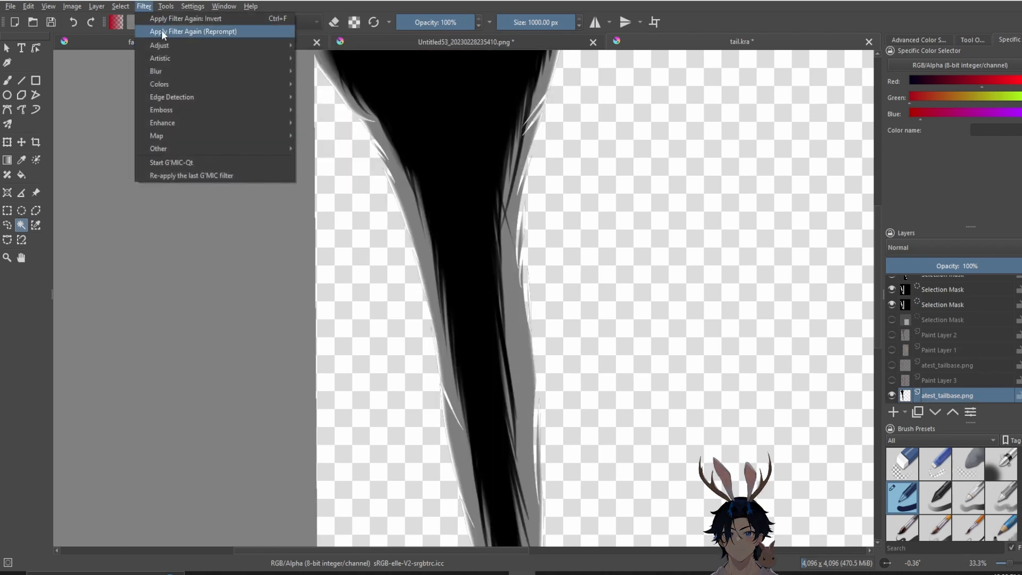
mouse_move(159, 45)
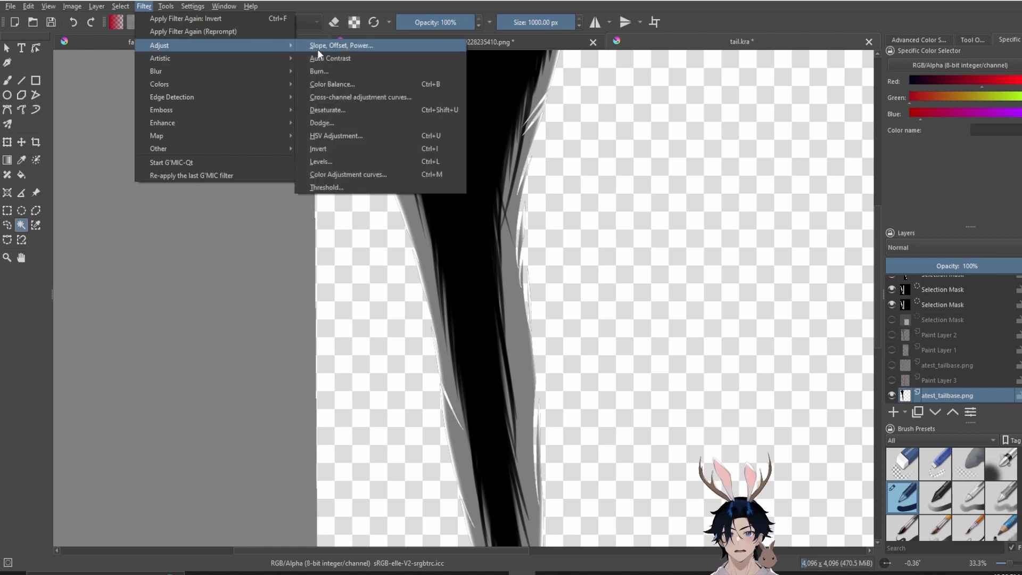
click(348, 158)
drag(898, 255, 816, 256)
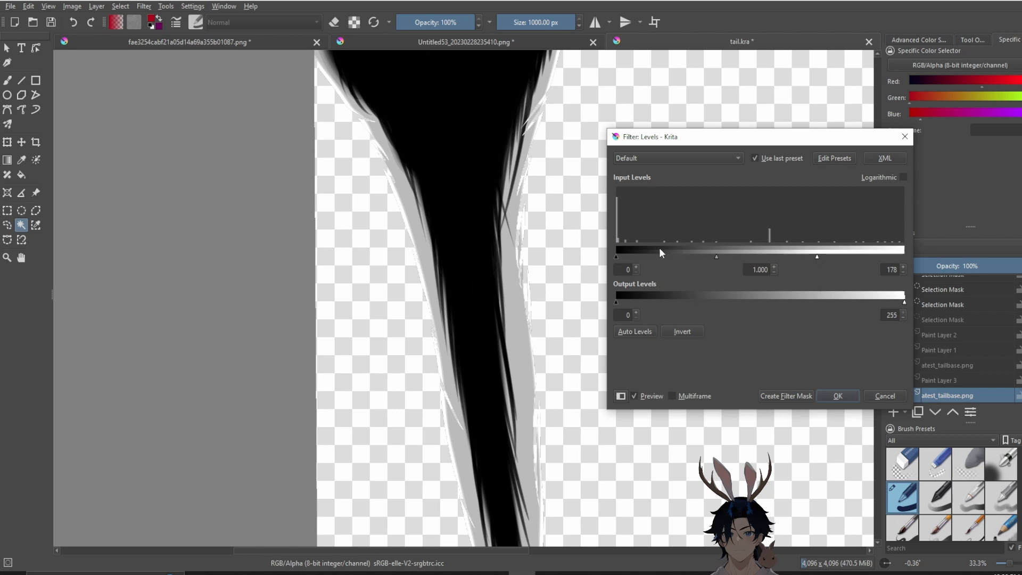
drag(618, 255, 658, 259)
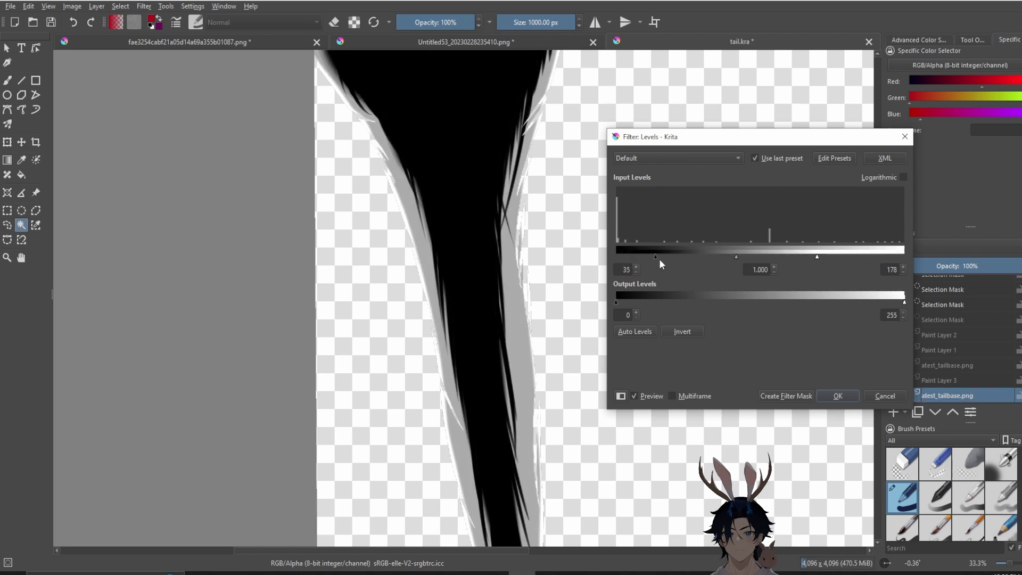
drag(757, 259, 742, 259)
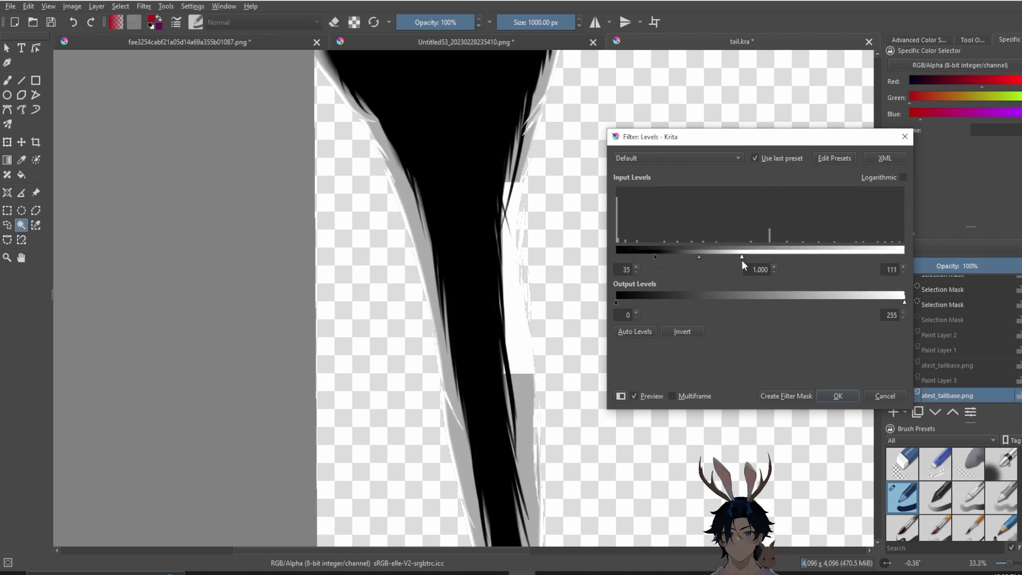
scroll(506, 224, down, 2)
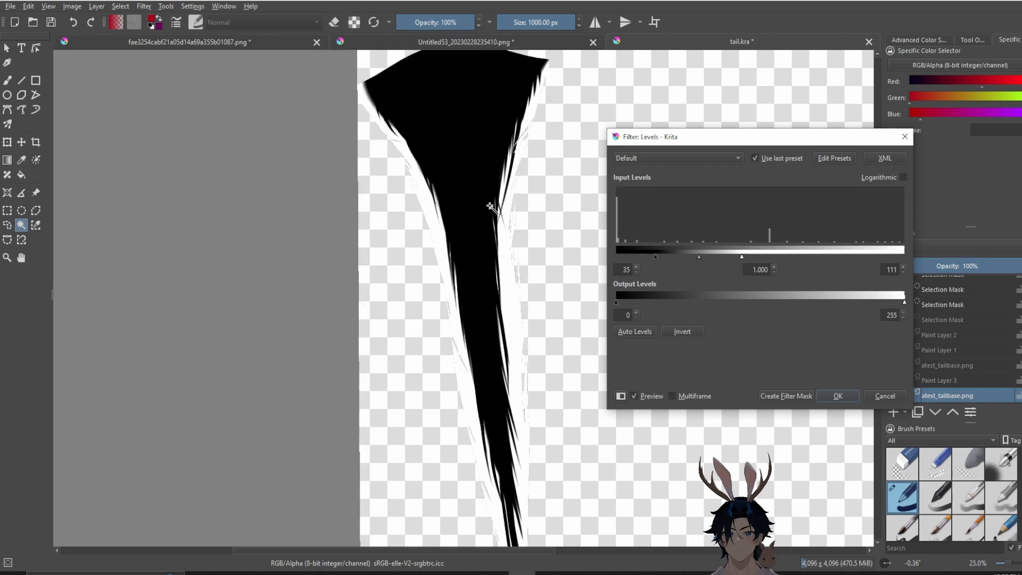
click(841, 395)
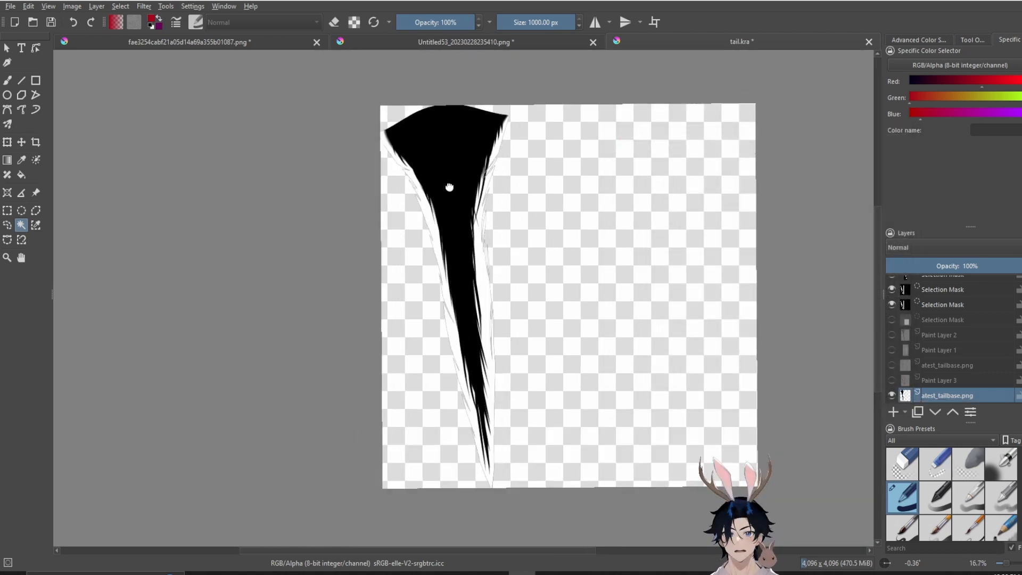
Select the black area of the base tail by color range, using Shadows with a fuzziness of 200
click(143, 5)
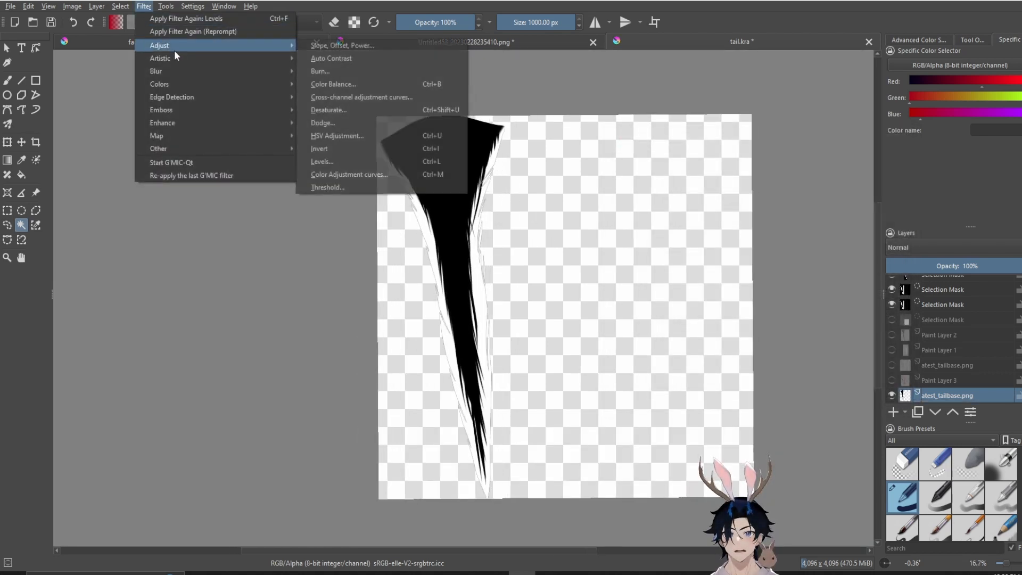
mouse_move(117, 8)
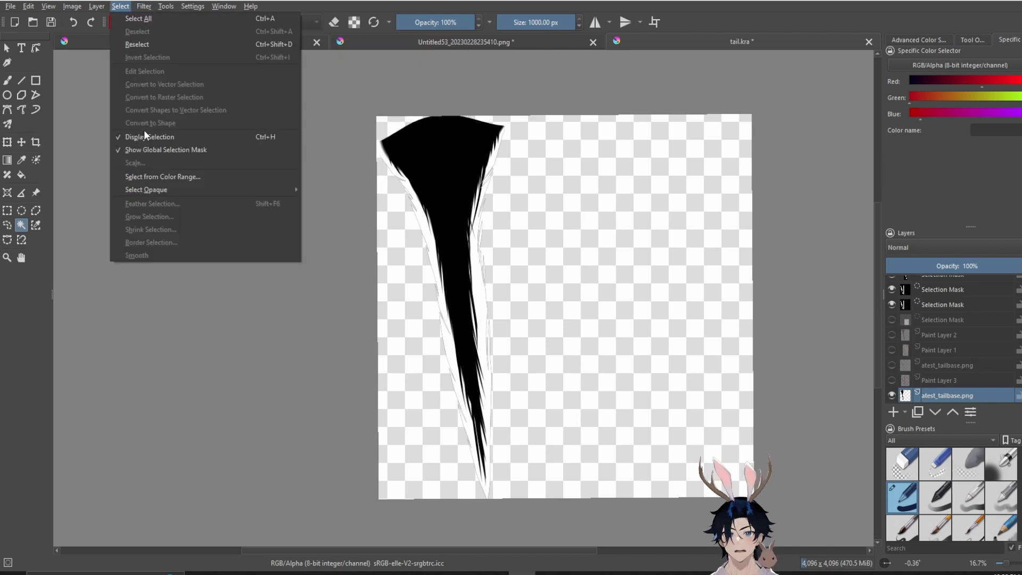
click(141, 176)
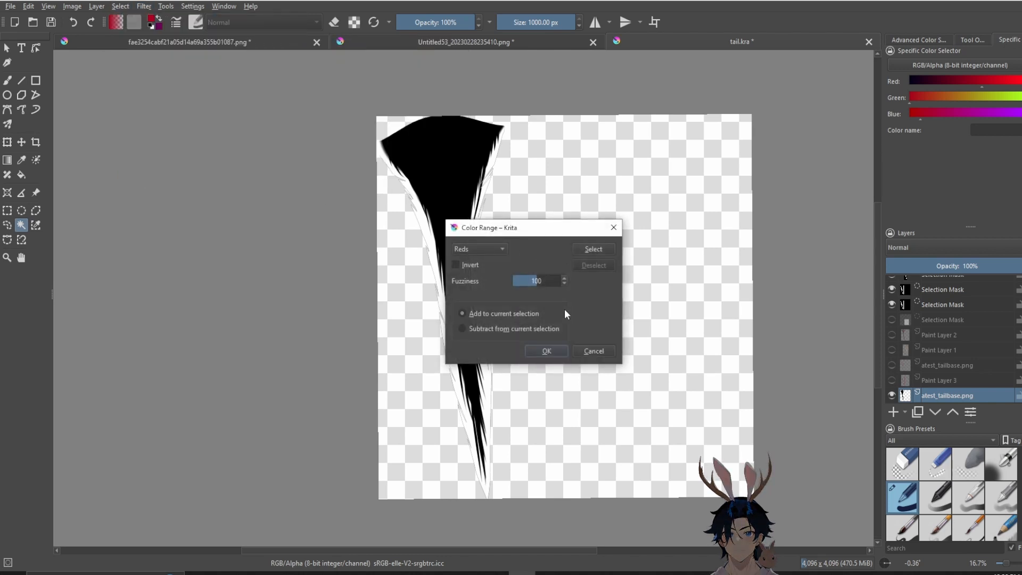
click(476, 250)
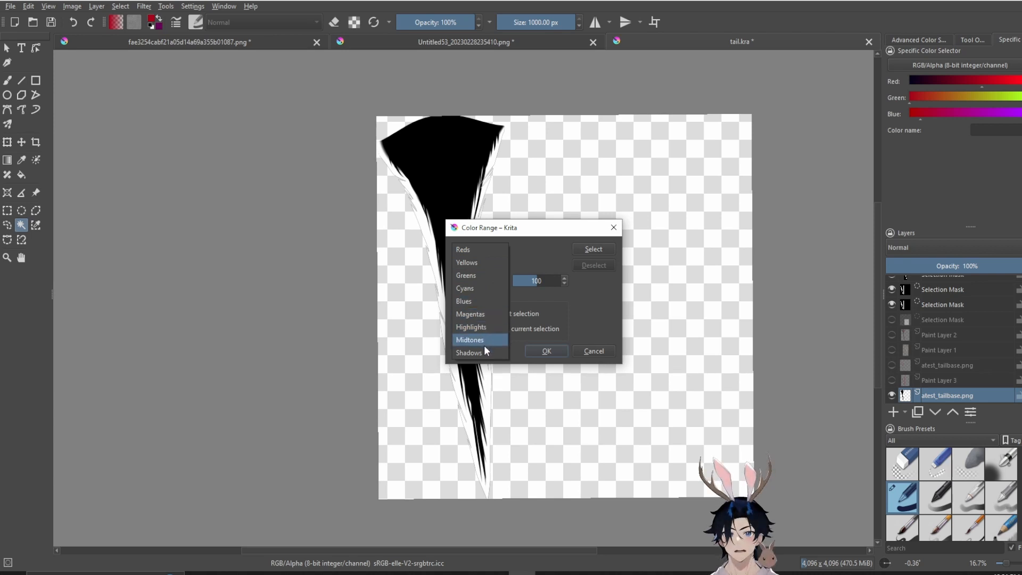
click(483, 349)
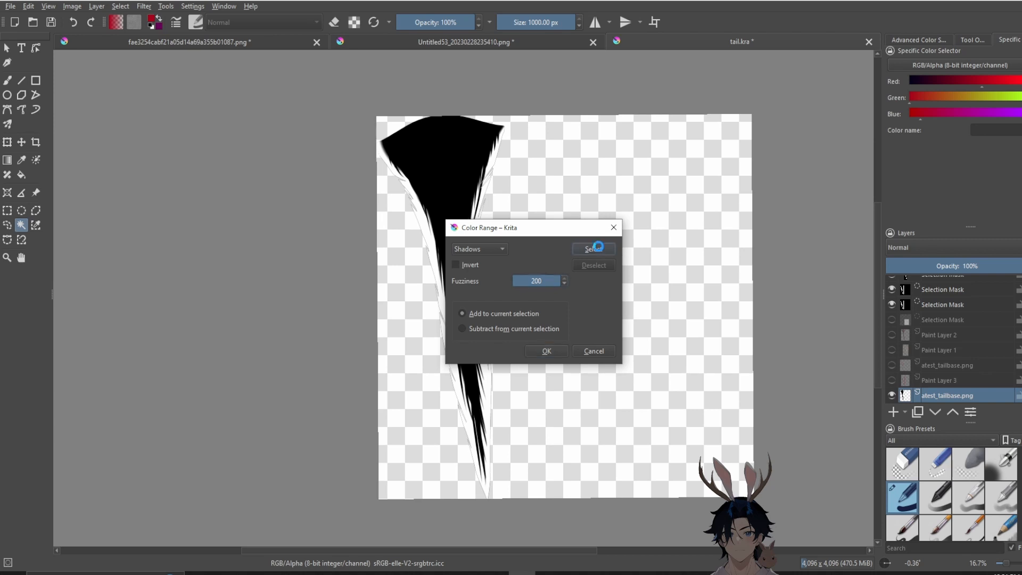
click(587, 254)
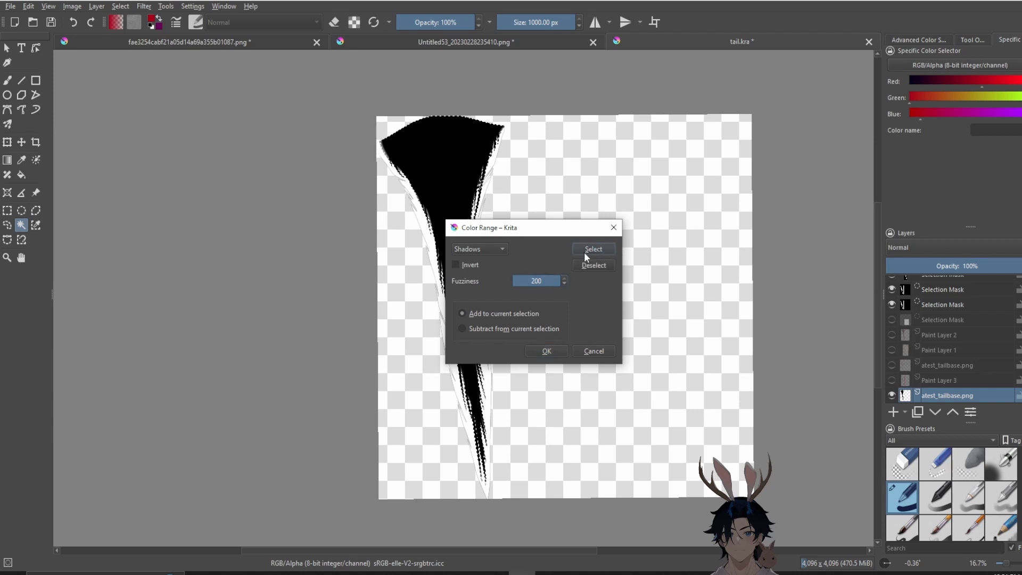
click(548, 351)
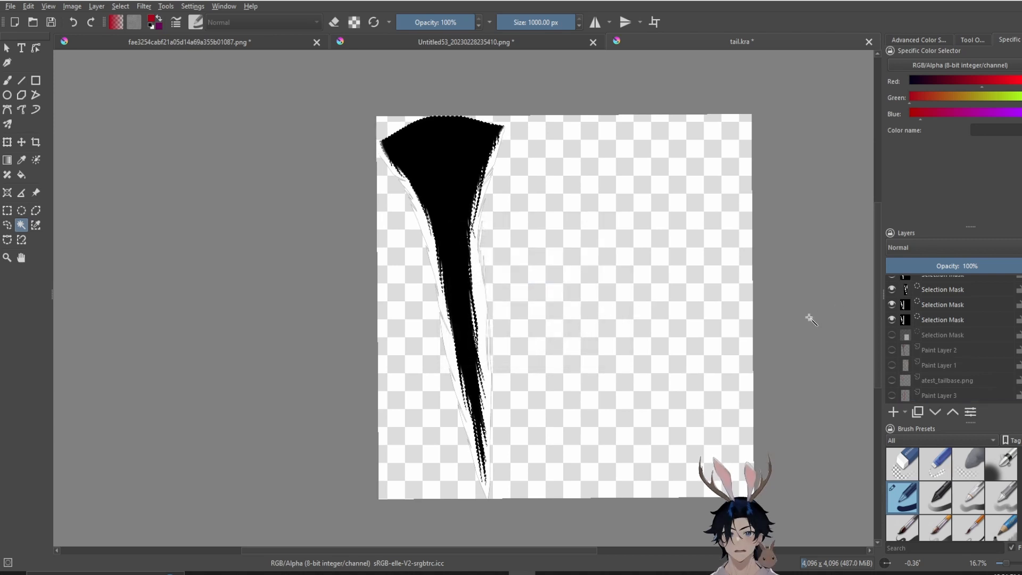
Add a new paint layer above the base tail and brush dark navy across the whole selected area
click(893, 412)
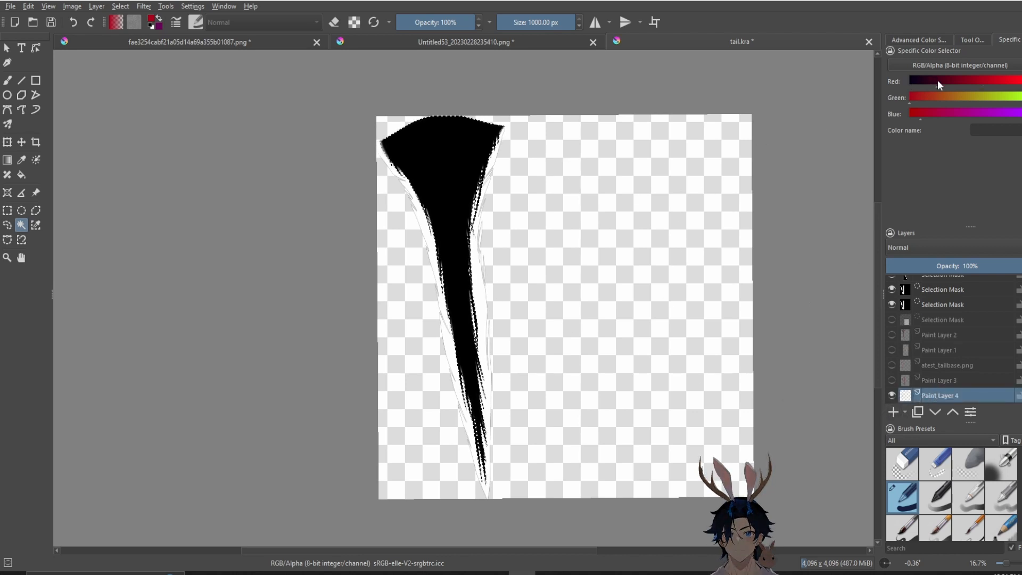
drag(937, 80, 905, 82)
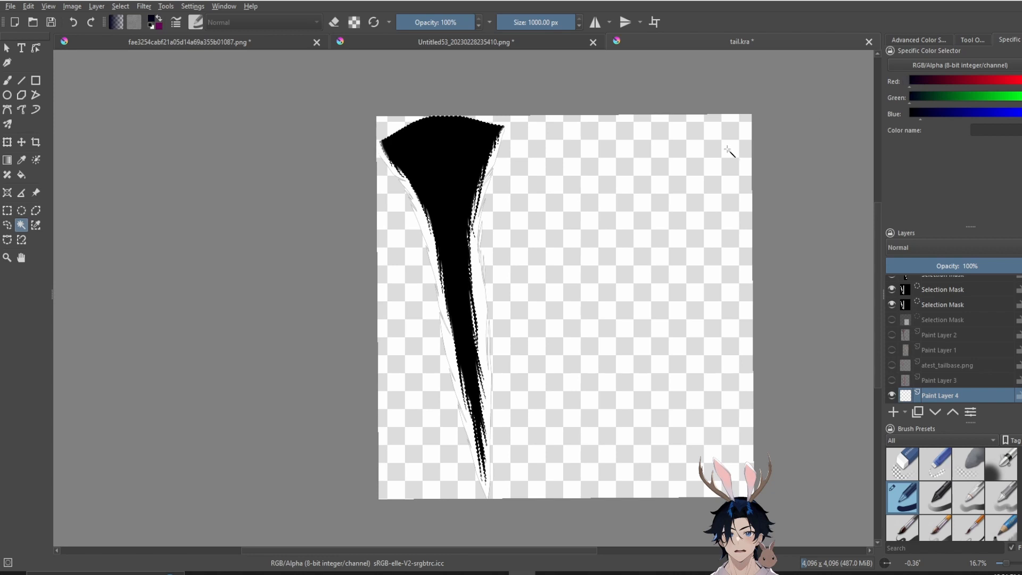
click(7, 80)
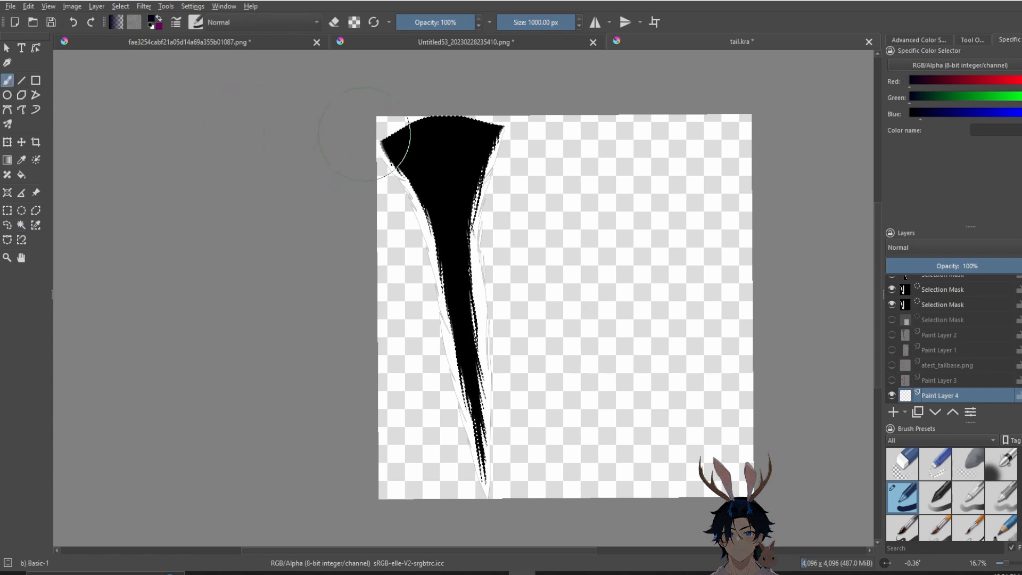
drag(365, 142, 501, 136)
mouse_move(276, 141)
mouse_down()
mouse_move(398, 175)
mouse_move(395, 213)
mouse_up()
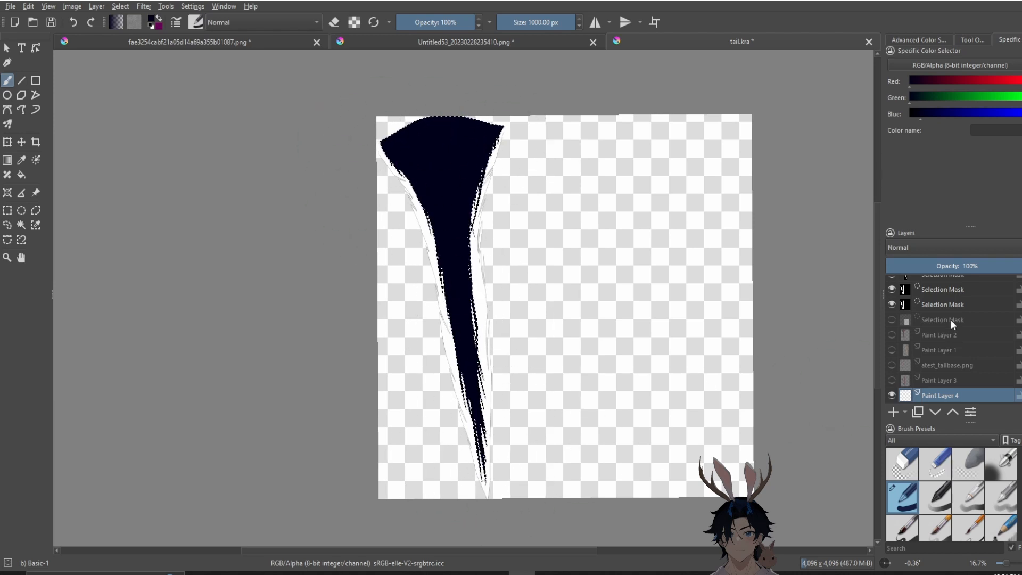
Show the red Paint Layer 3 together with the navy area, and make Paint Layer 4 the active layer
scroll(913, 367, down, 1)
click(889, 364)
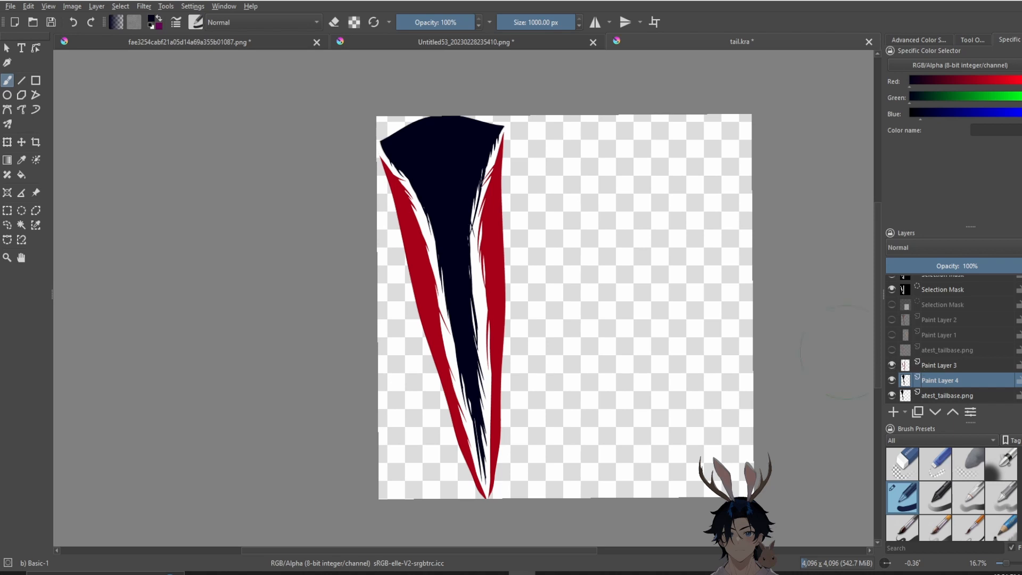
click(929, 367)
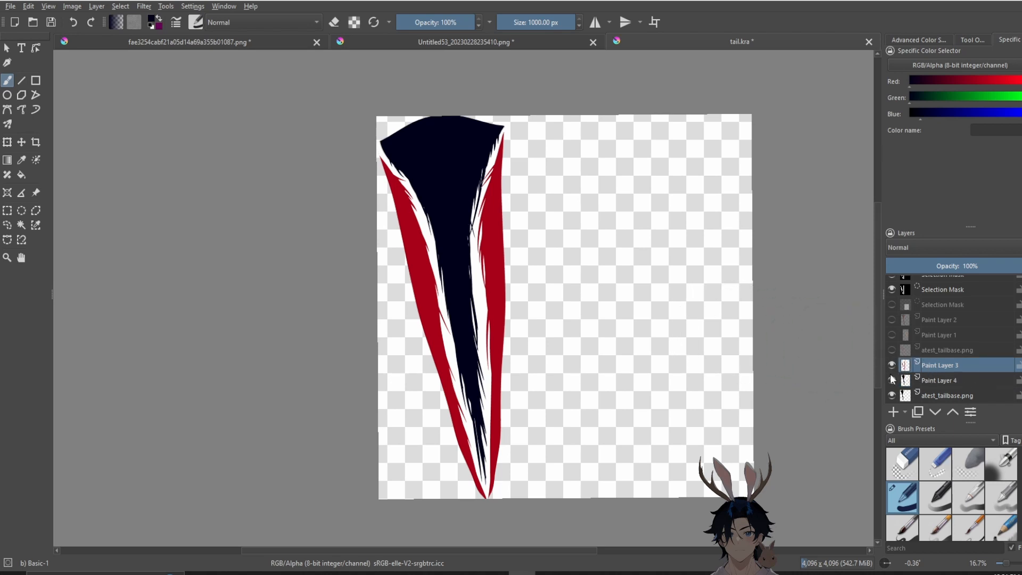
click(892, 380)
click(931, 381)
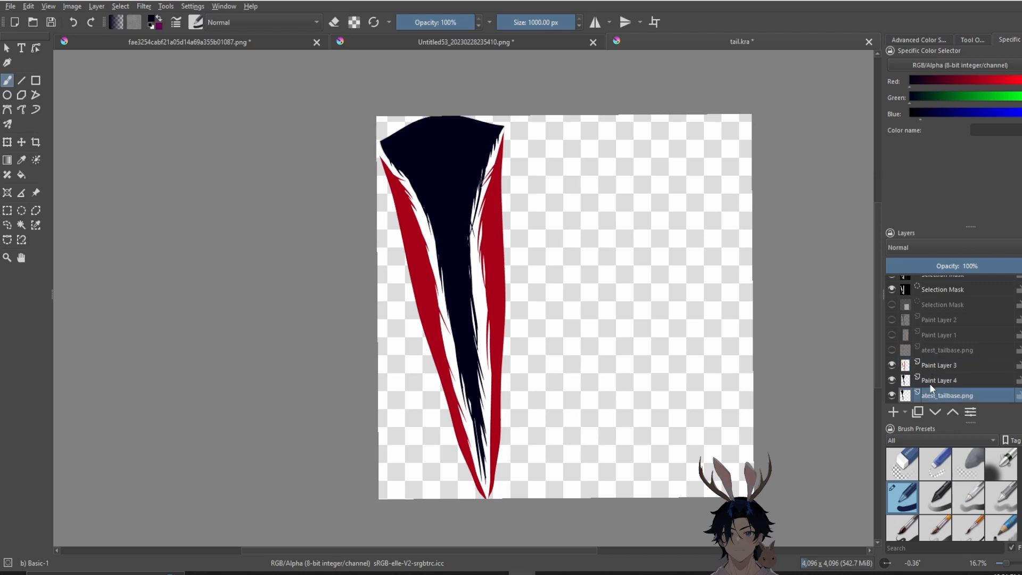
Select the navy area on Paint Layer 4, delete that area from the bottom atest_tailbase.png layer, and clear the selection
click(21, 225)
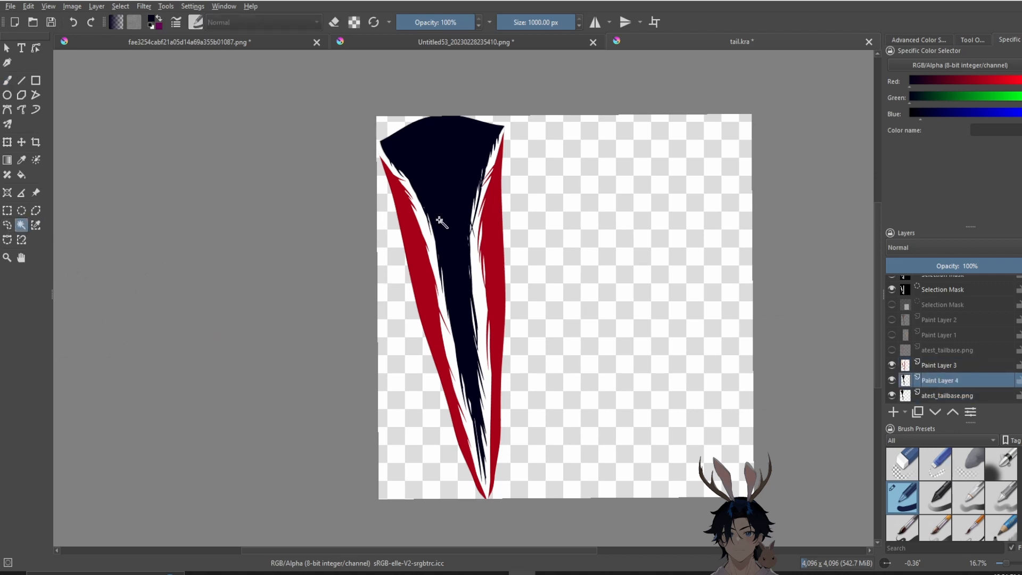
click(472, 214)
click(452, 206)
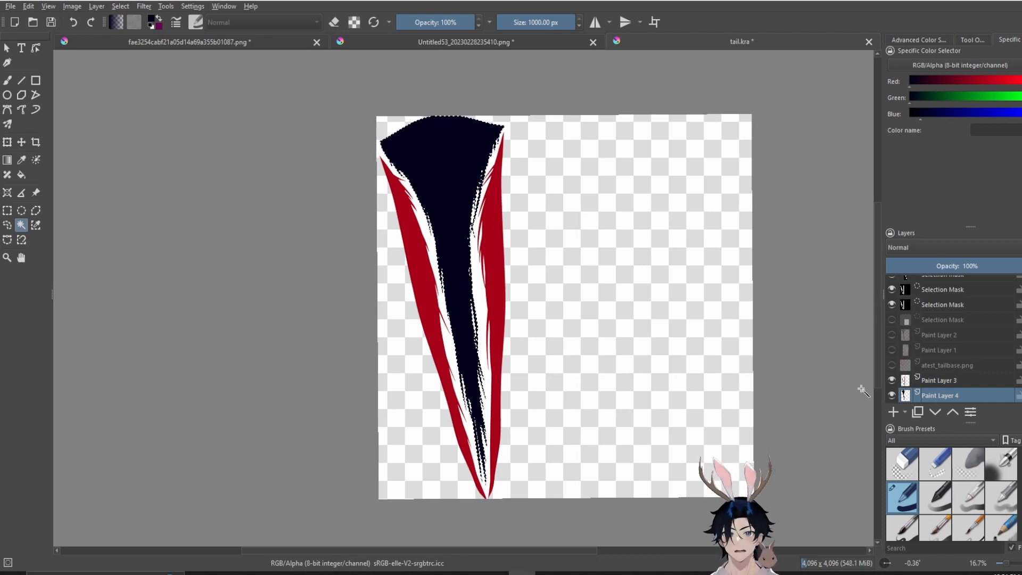
scroll(922, 374, down, 1)
click(940, 394)
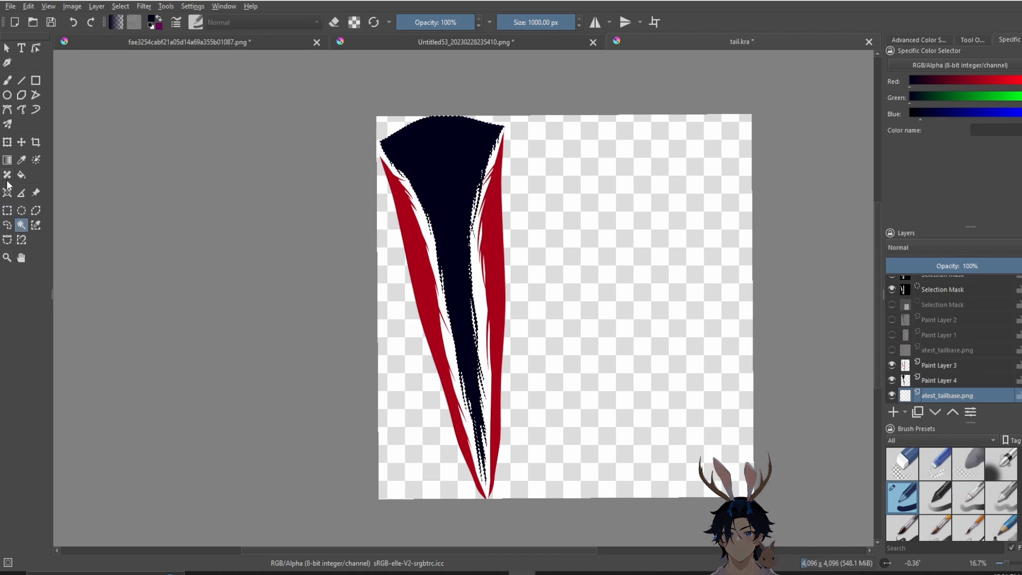
click(7, 210)
click(290, 243)
Hide Paint Layer 3 and Paint Layer 4 to isolate the remaining white strips of the base tail
scroll(473, 253, up, 1)
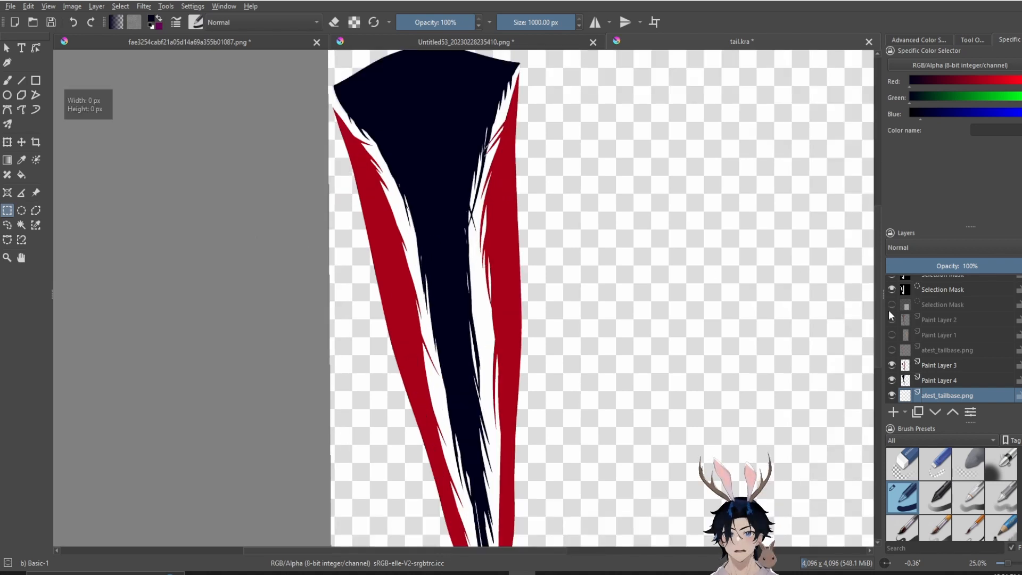
click(891, 365)
click(891, 376)
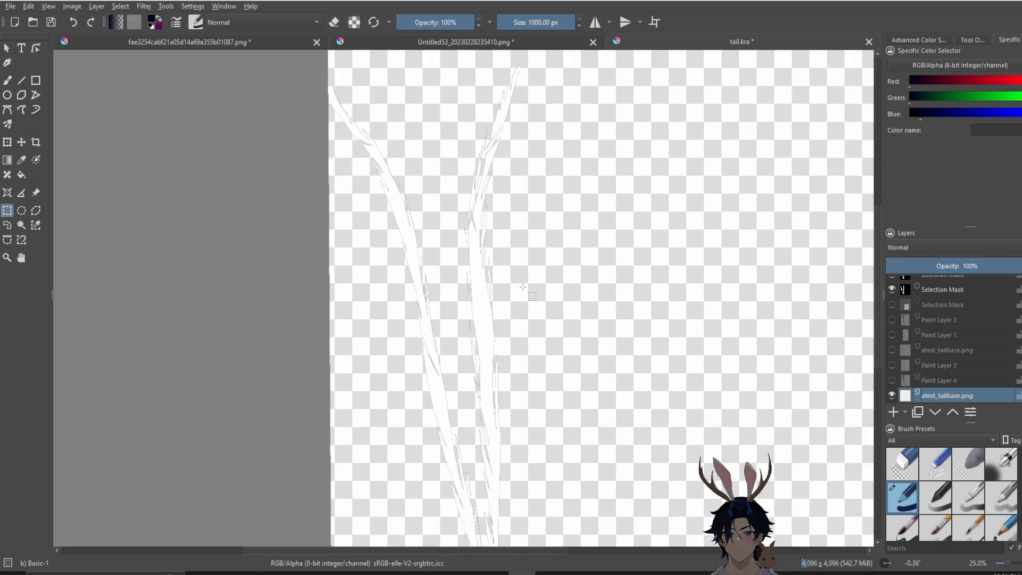
scroll(198, 76, down, 1)
scroll(198, 76, up, 1)
Turn the remaining base tail strips pure white using HSV Adjustment with lightness 100, and check their edges
click(143, 6)
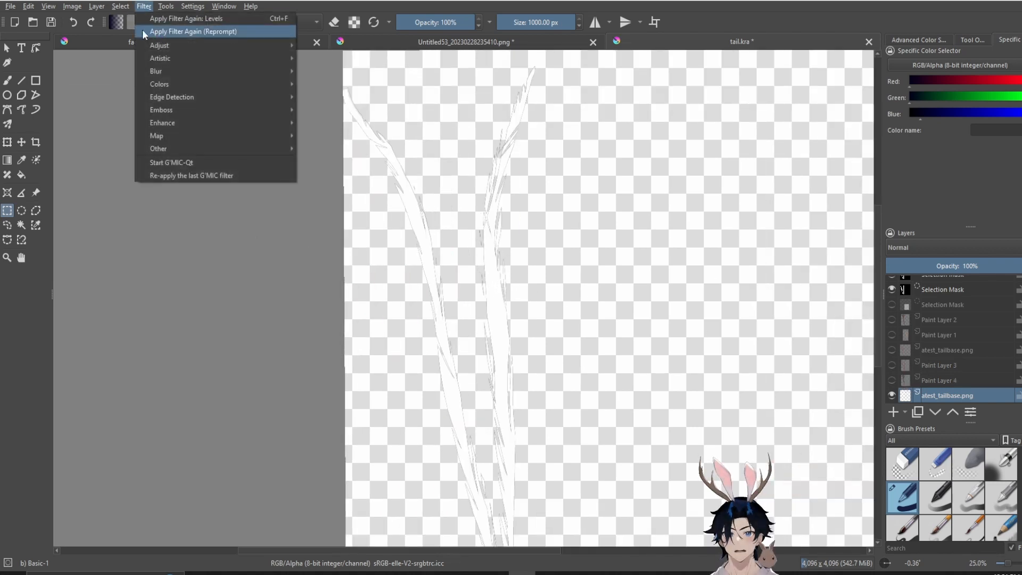
mouse_move(156, 44)
click(356, 136)
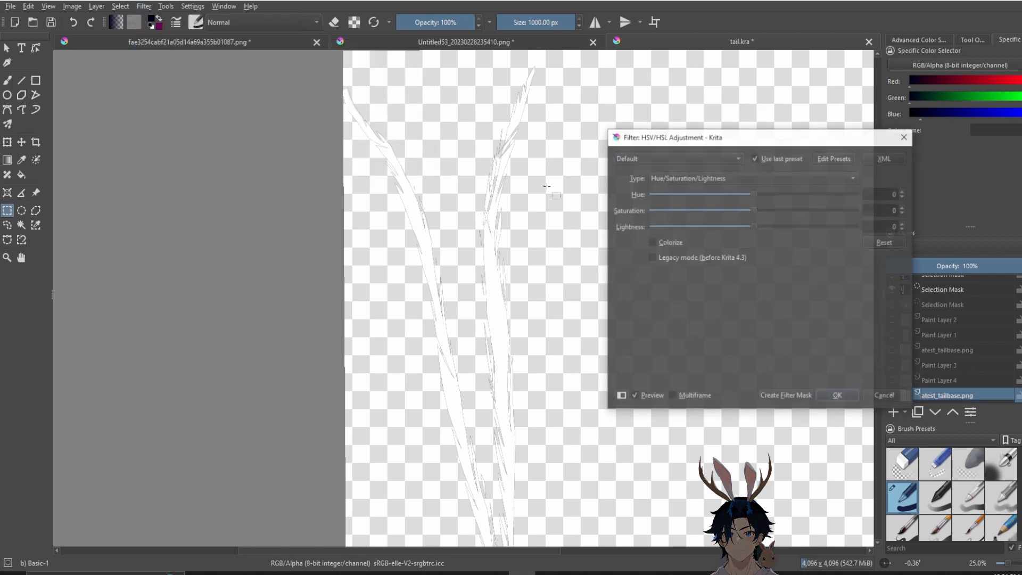
drag(755, 228, 856, 227)
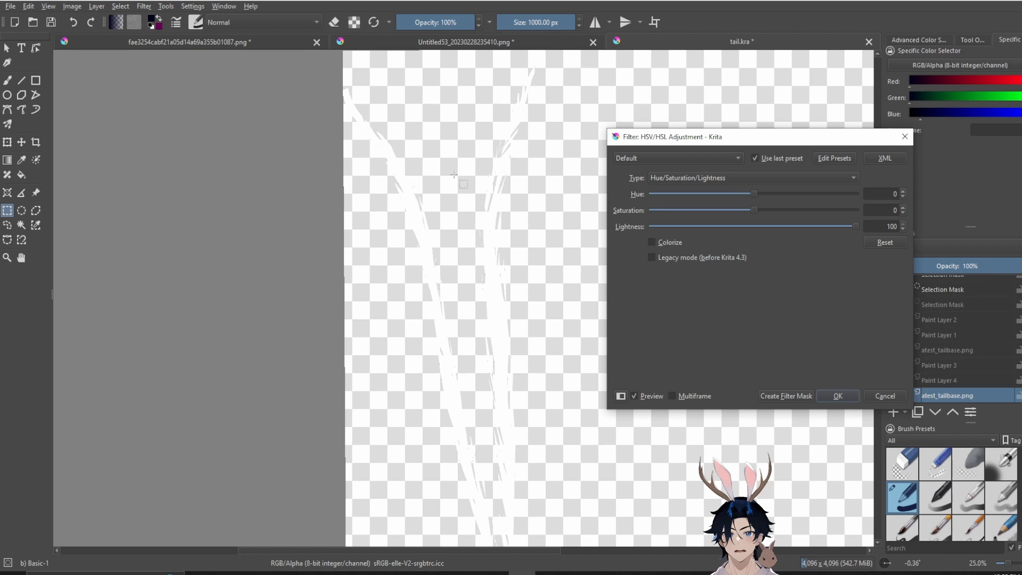
click(837, 396)
scroll(532, 269, down, 1)
scroll(532, 269, up, 5)
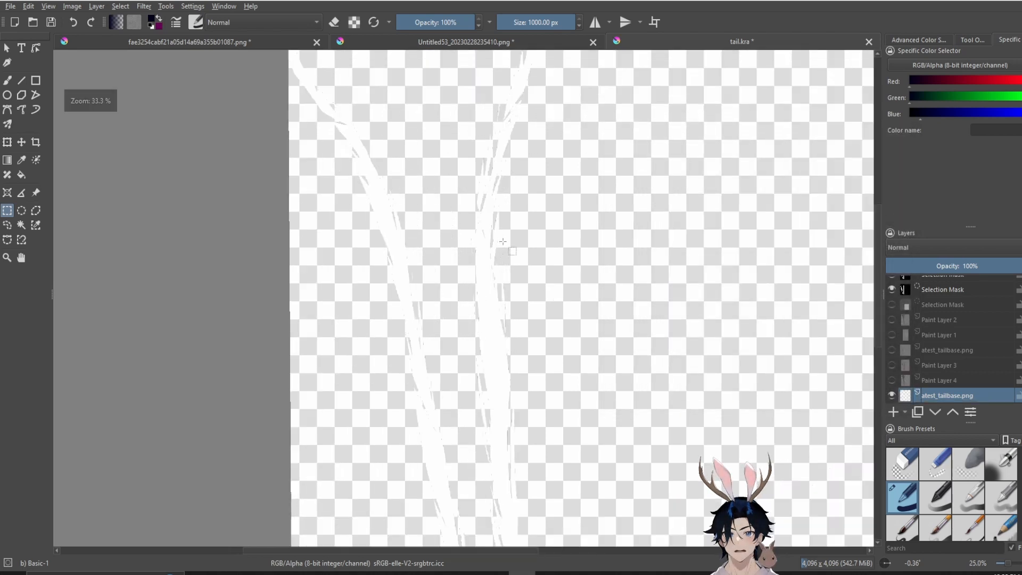
scroll(481, 215, down, 6)
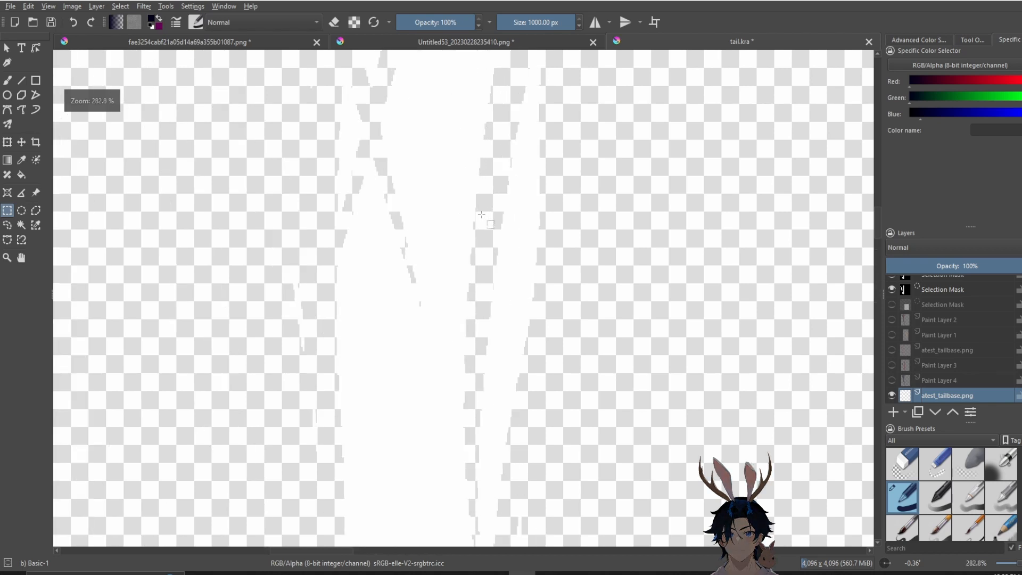
scroll(517, 238, up, 1)
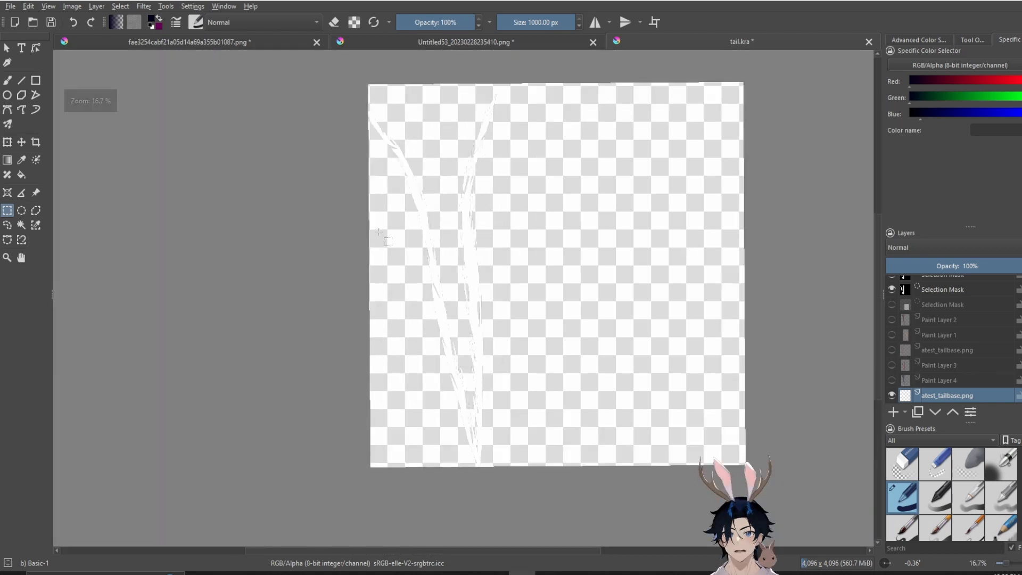
Colorize the white base tail strips magenta using HSV Adjustment with hue 299, saturation 85 and lightness -60
click(144, 6)
mouse_move(169, 46)
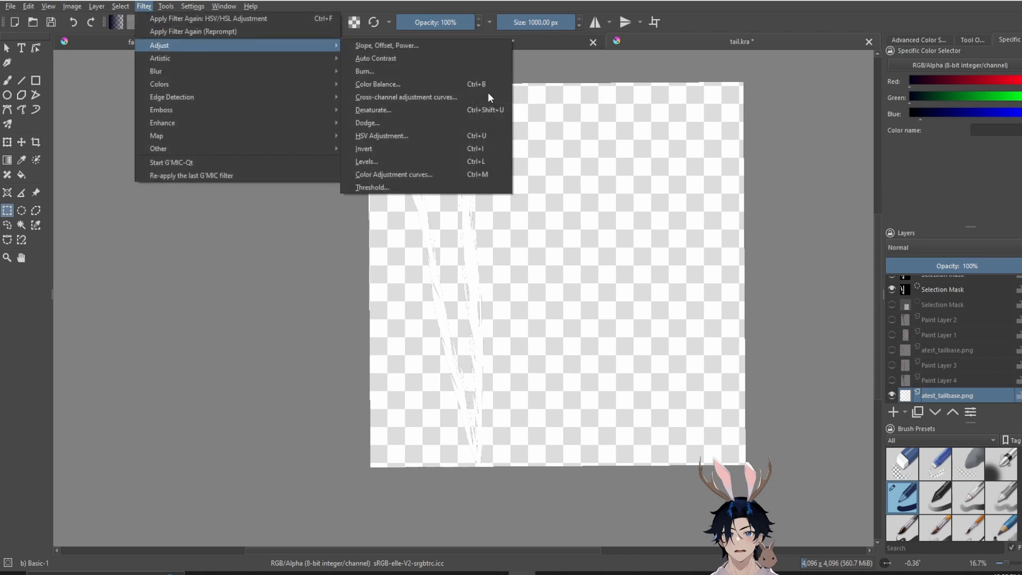
click(419, 136)
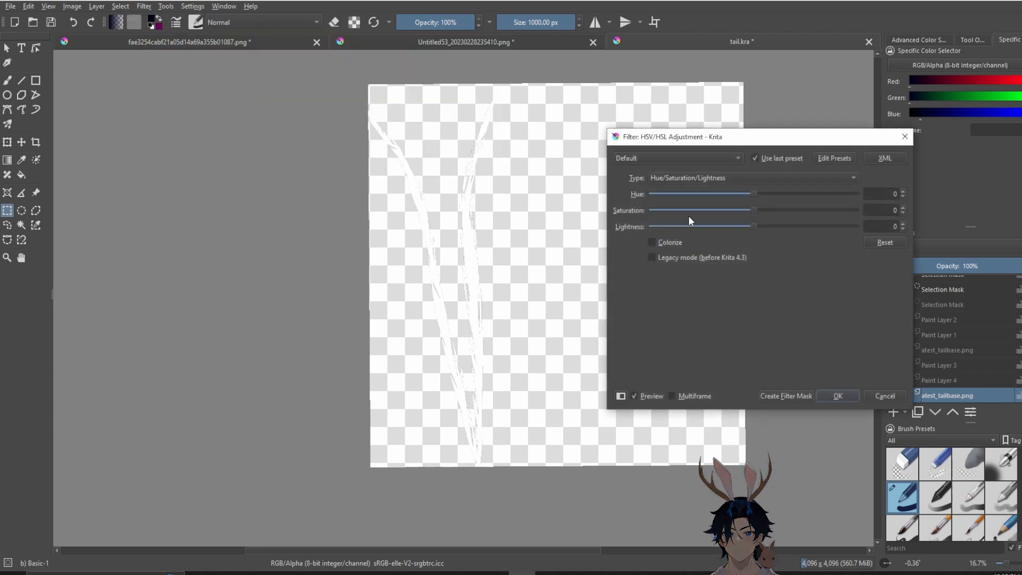
click(650, 239)
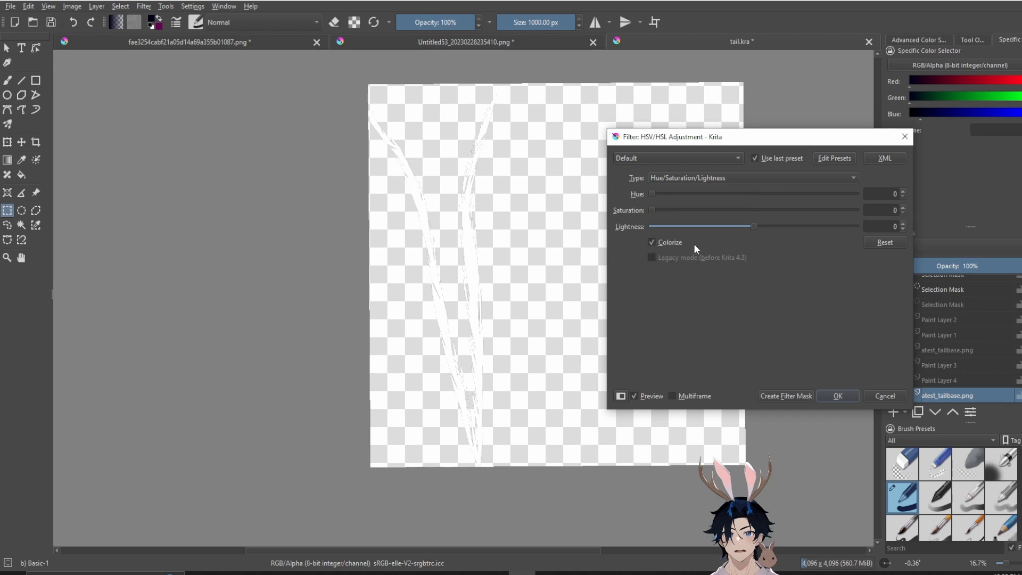
drag(675, 211, 825, 211)
drag(755, 227, 685, 228)
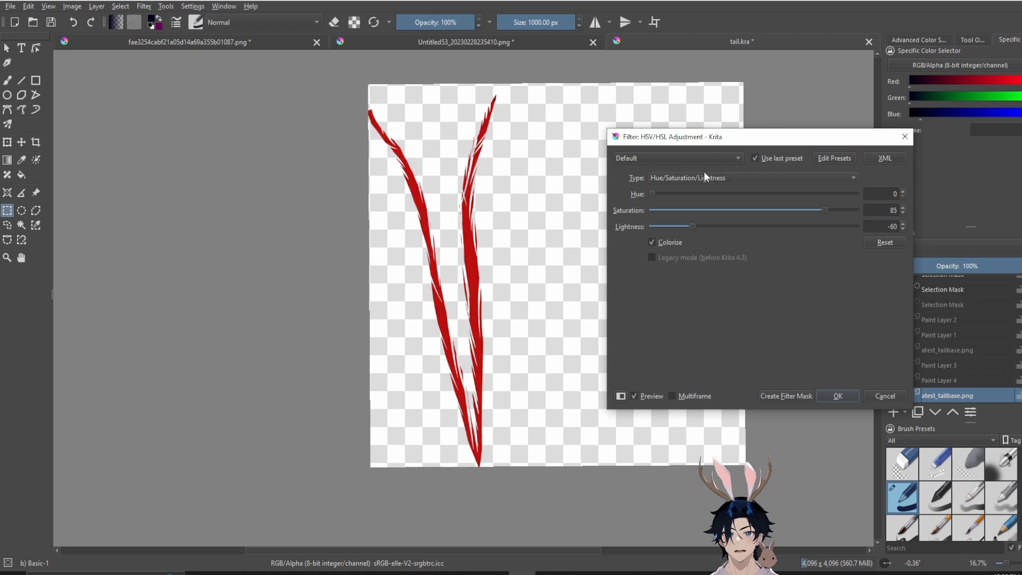
drag(650, 193, 822, 202)
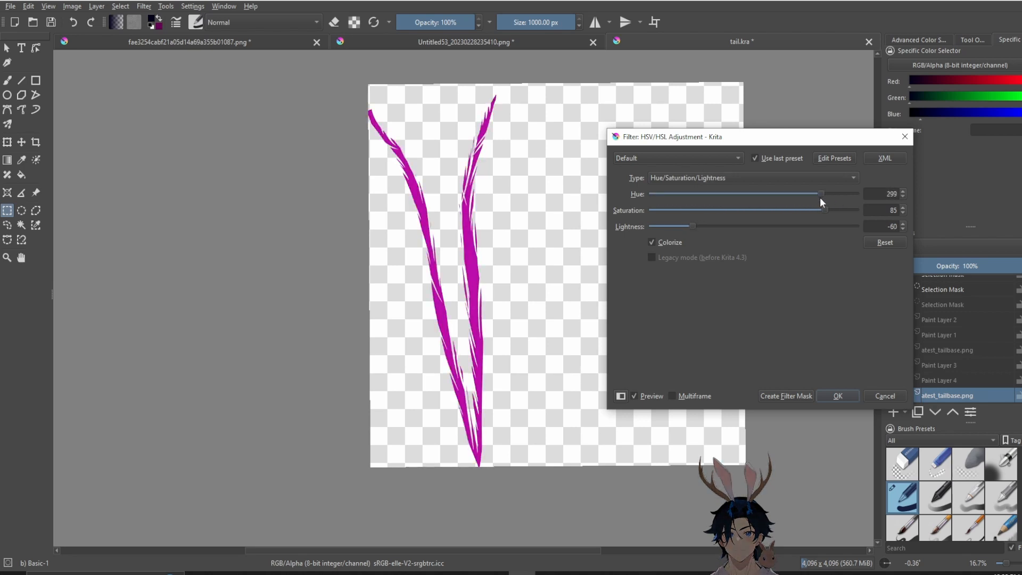
click(840, 394)
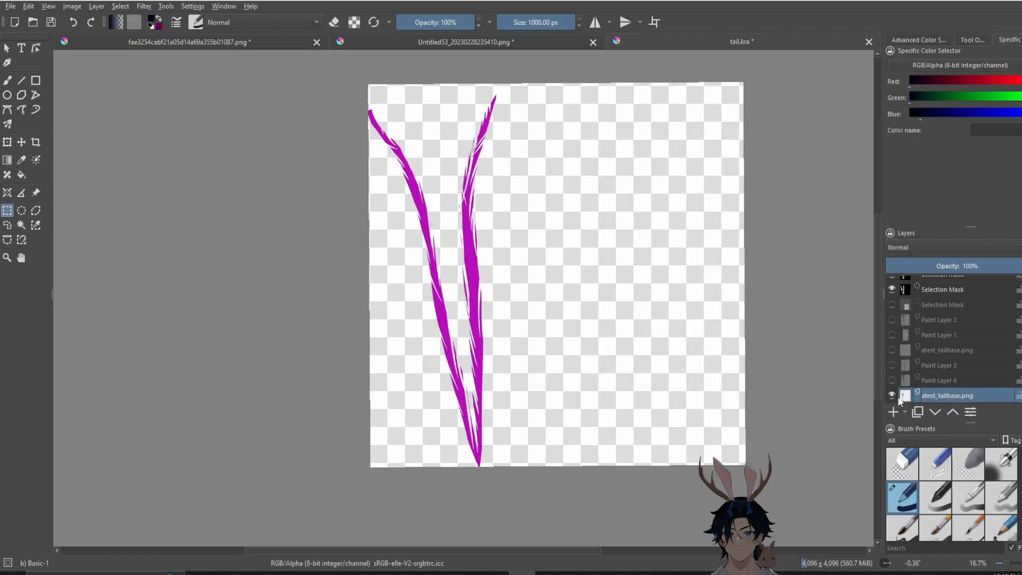
Show Paint Layer 4 and Paint Layer 3 again and inspect how the navy, magenta and red areas meet
click(892, 380)
click(892, 364)
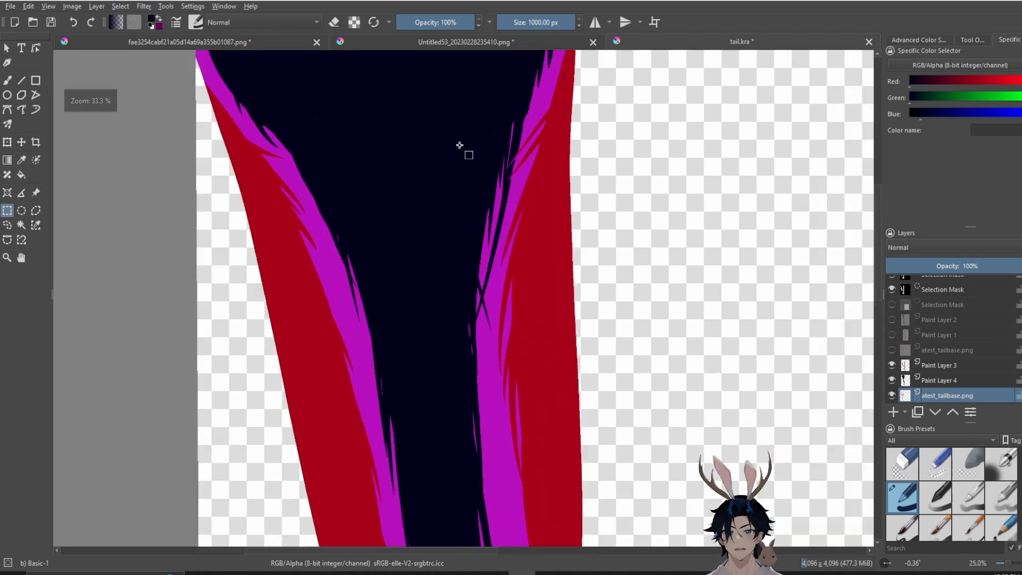
scroll(461, 149, up, 4)
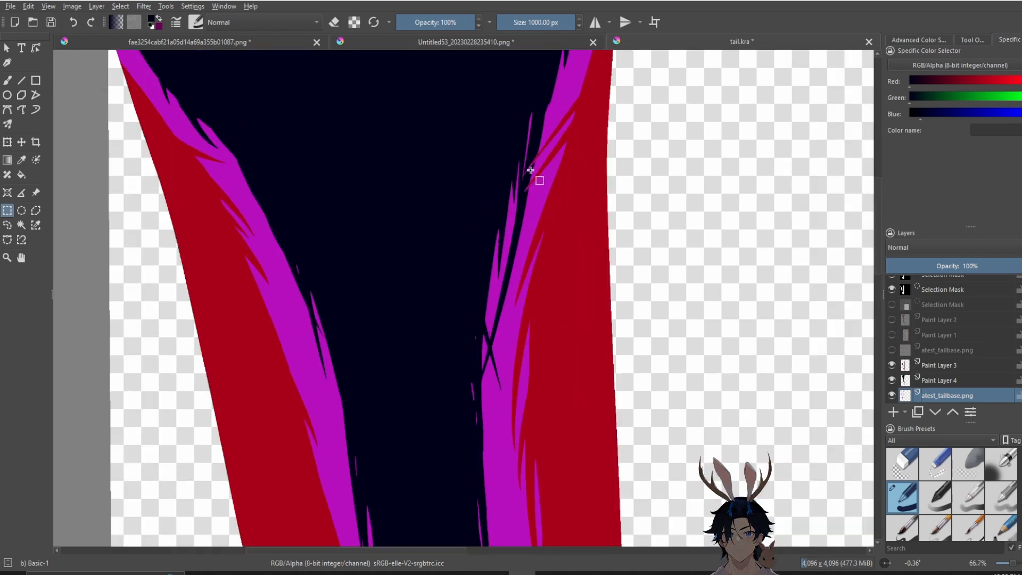
scroll(499, 192, down, 3)
scroll(482, 199, down, 3)
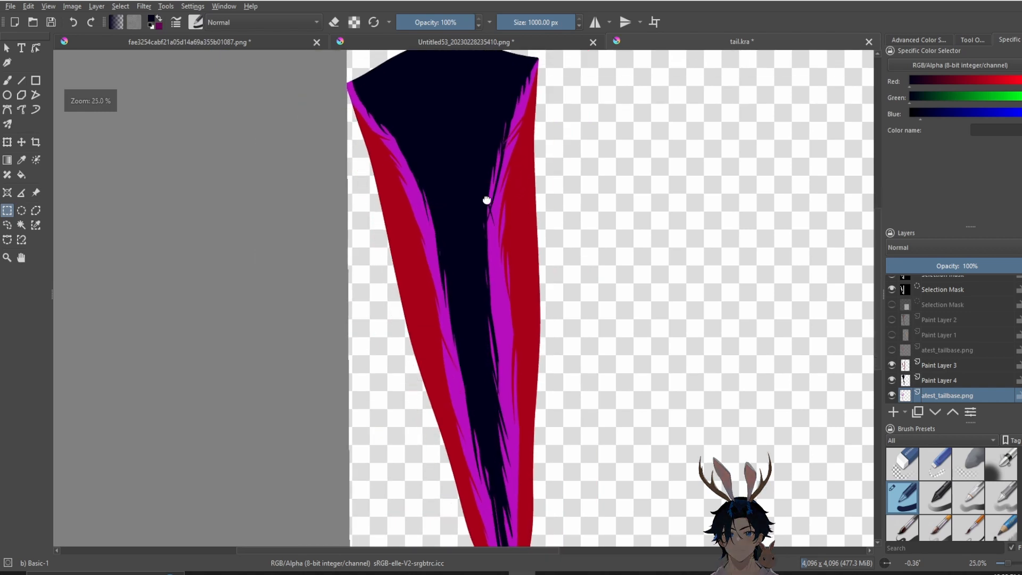